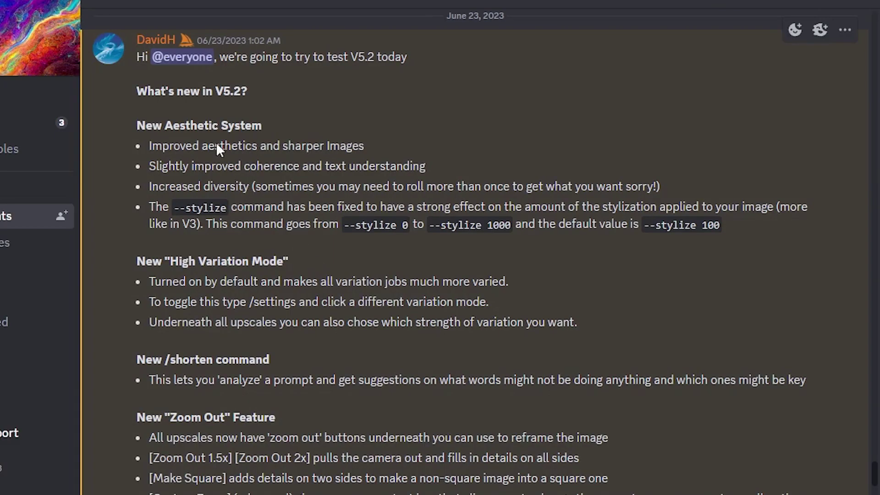
Highlight the V5.2 headings and the stylize description in the update notes.
left_click_drag(137, 90, 234, 95)
left_click(365, 118)
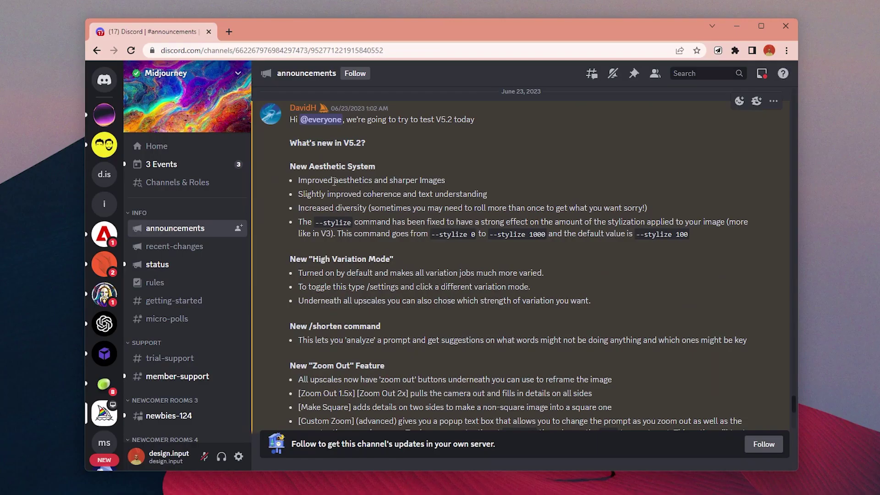
left_click_drag(289, 166, 399, 178)
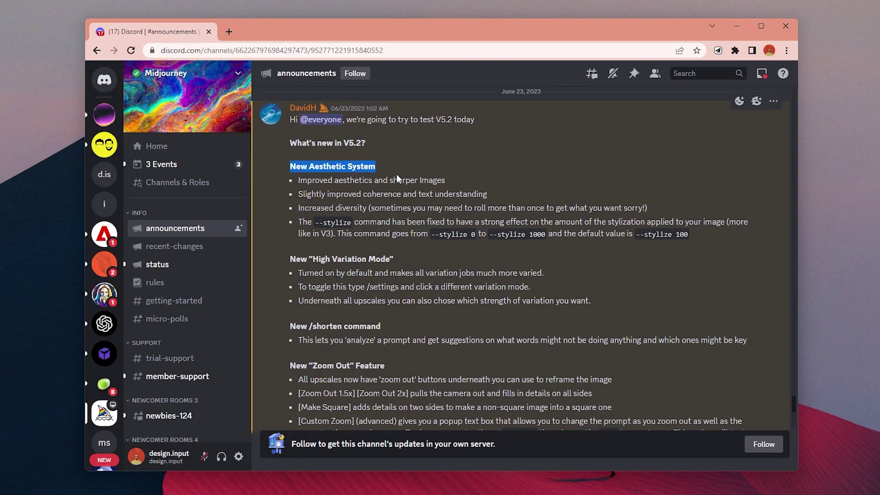
left_click(403, 178)
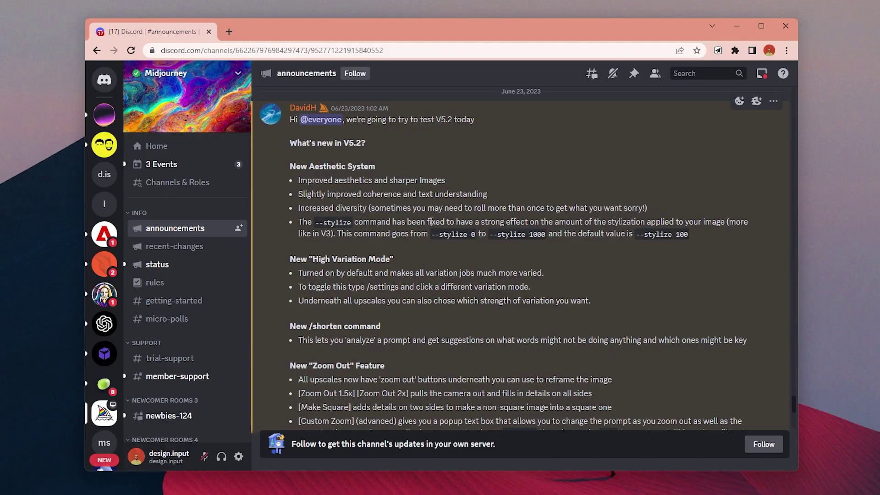
left_click_drag(619, 49, 700, 43)
left_click_drag(506, 219, 695, 220)
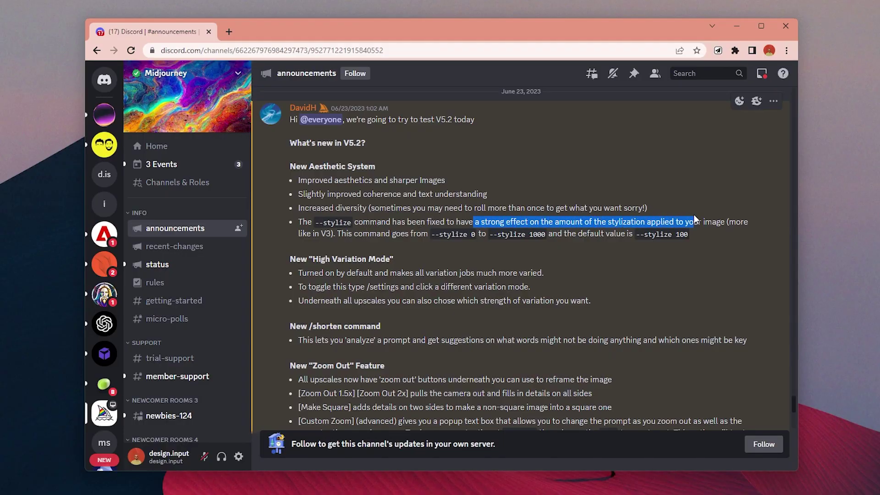
left_click(671, 261)
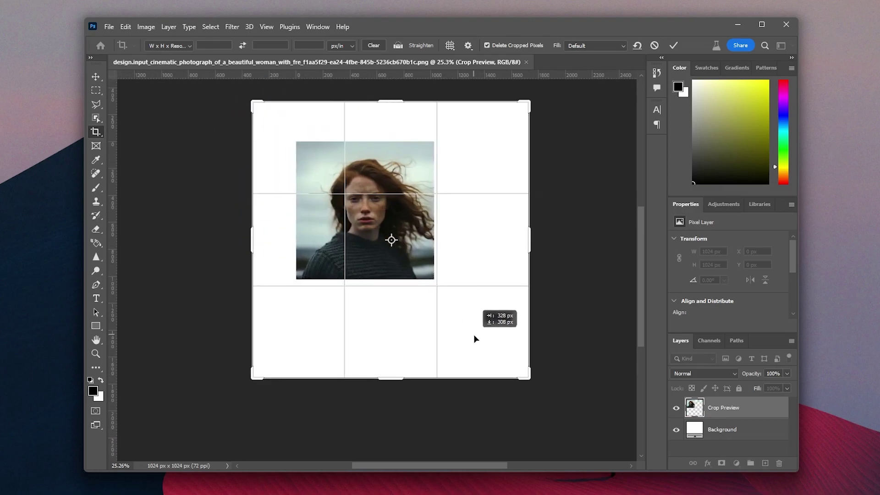
Commit the 2052 px canvas and Generative Fill the surroundings, keeping variation 2.
key("Return")
key("m")
left_click_drag(332, 193, 467, 326)
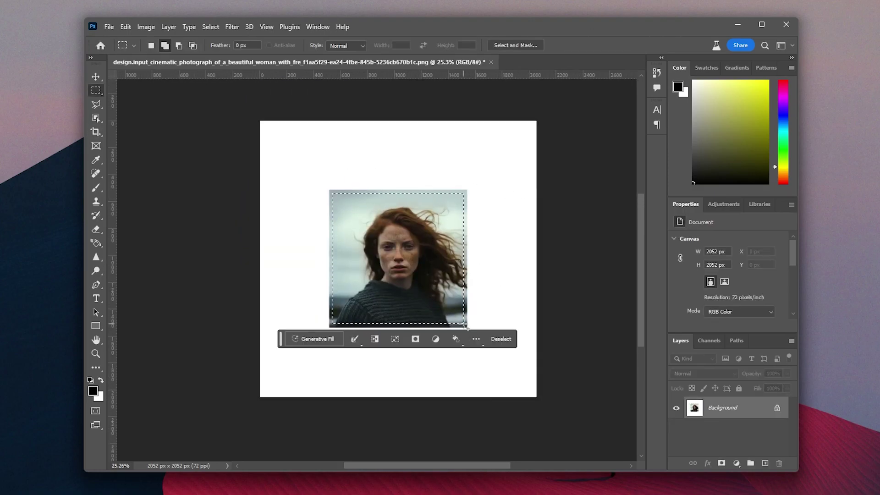
left_click(374, 339)
left_click(318, 412)
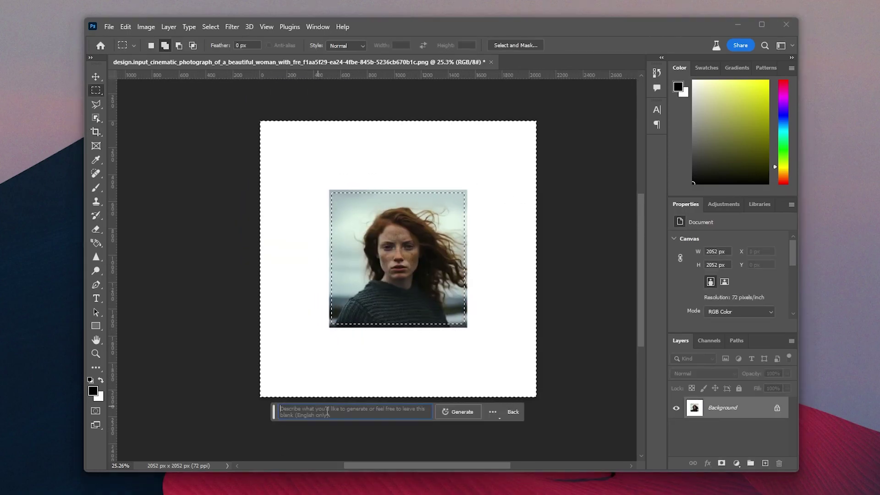
left_click(442, 415)
left_click(372, 411)
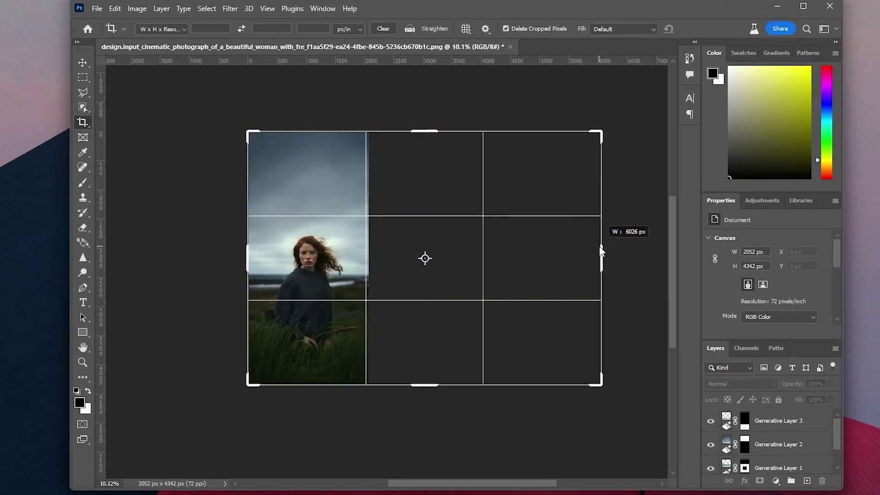
Commit the enlarged canvas crop, then send /show to recall the freckled-woman job.
left_click_drag(598, 246, 451, 290)
key("Return")
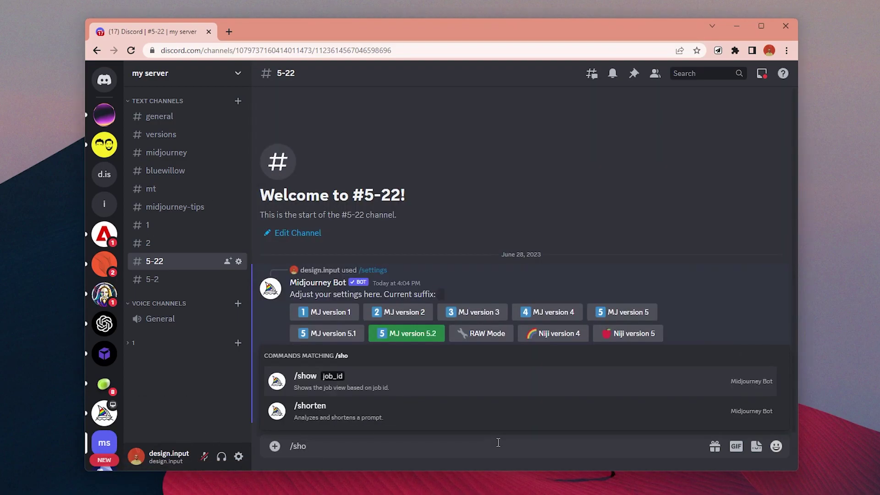
key("Return")
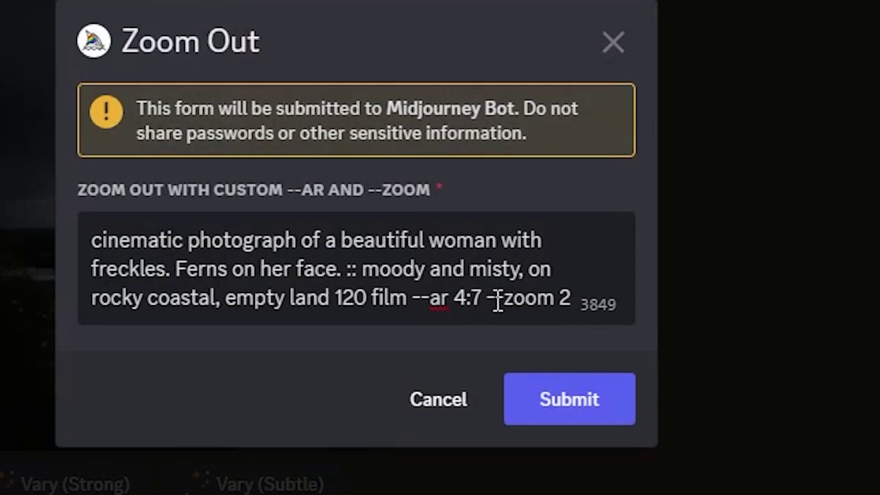
Change the Custom Zoom prompt to --ar 16:9 and --zoom 1, then submit it.
left_click_drag(491, 296, 483, 297)
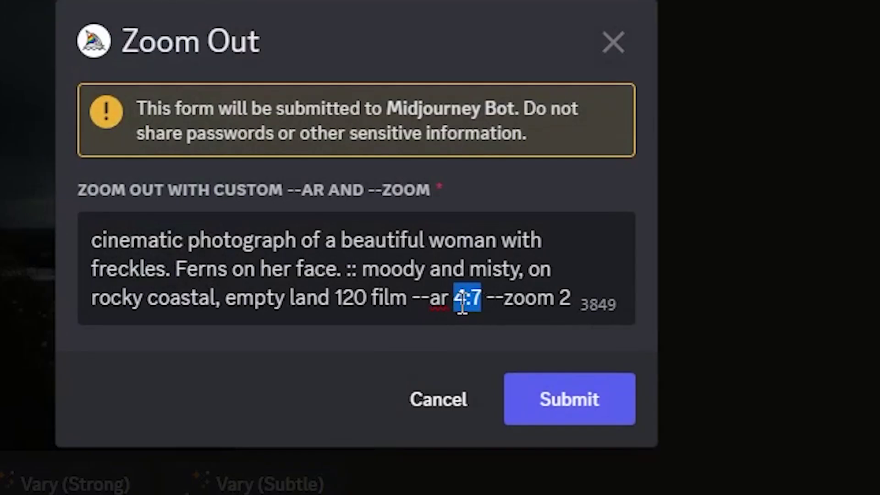
type("16:")
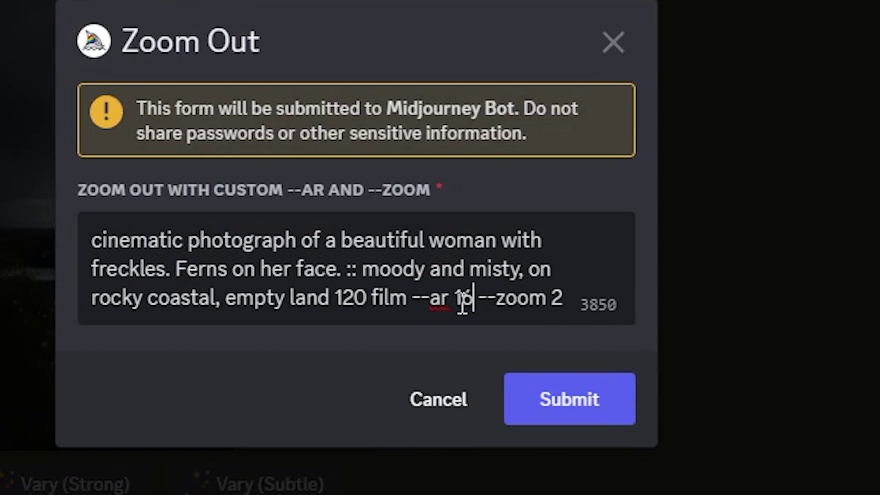
type("9")
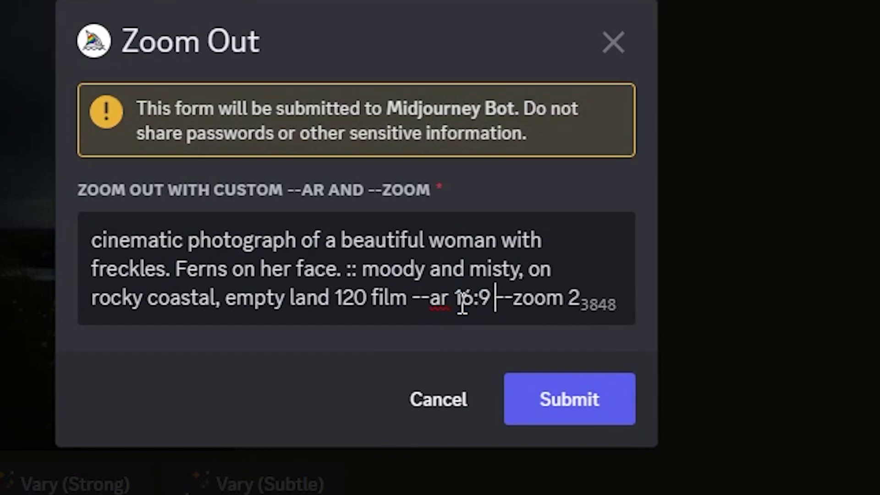
key("Right")
key("End")
key("BackSpace")
type("1")
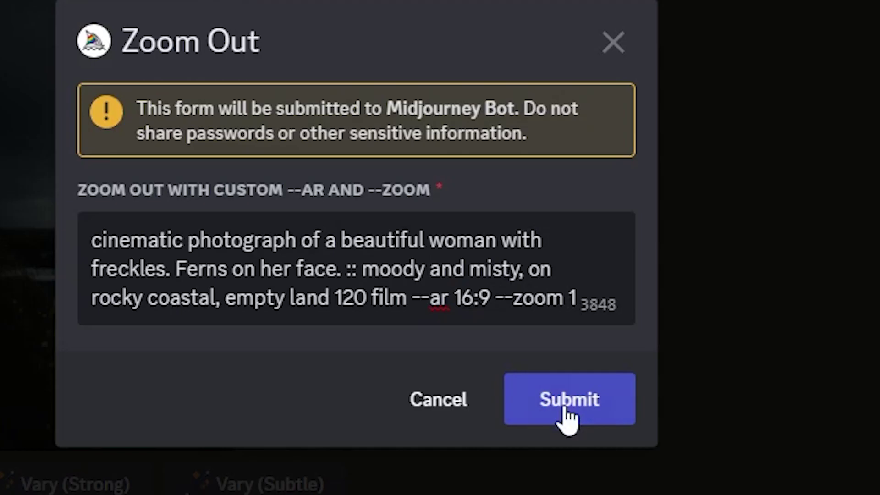
left_click(567, 415)
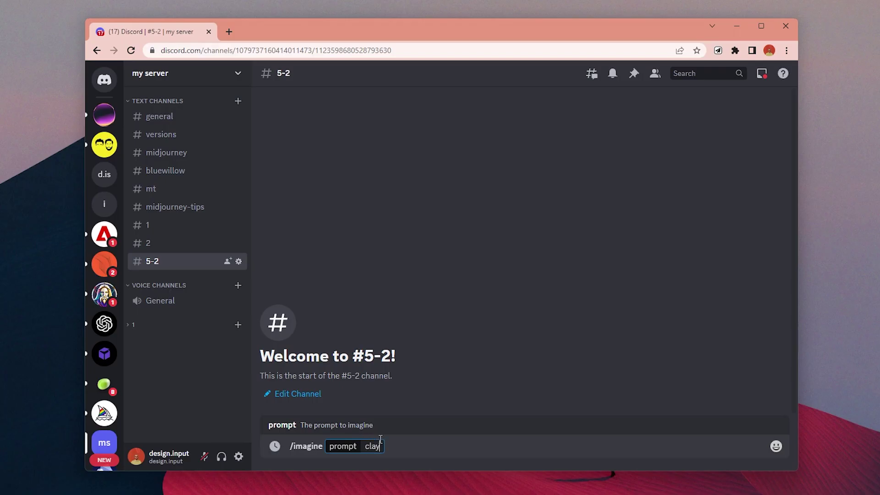
Send the clay terracotta 3D printed facade texture prompt with --tile and enlarge the grid.
type("aterial texture, clos")
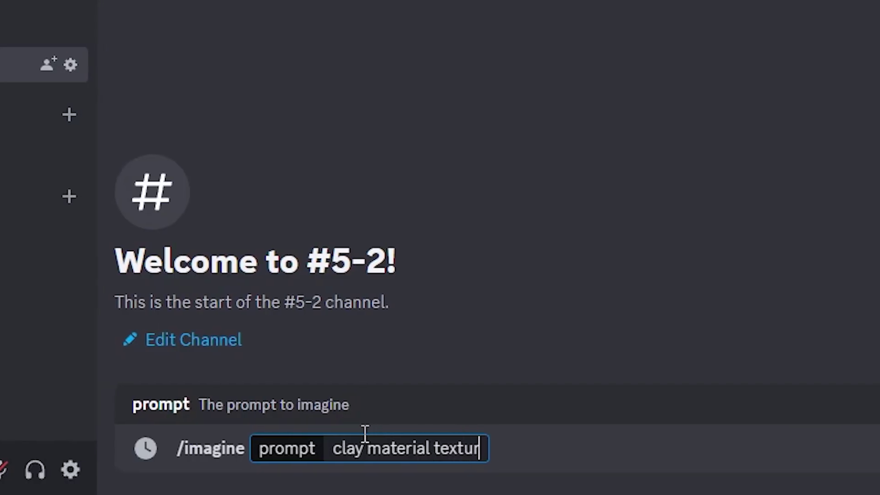
type("e up shot, ")
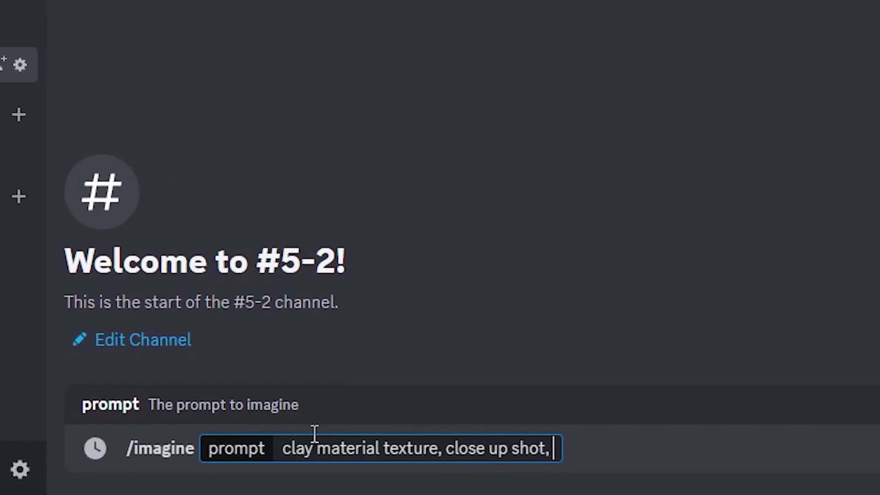
type("clay terracotta")
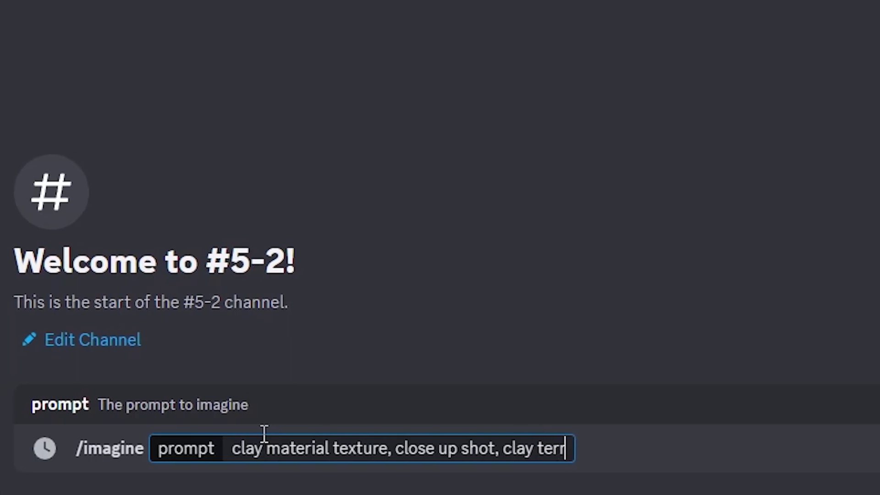
type(" texture,")
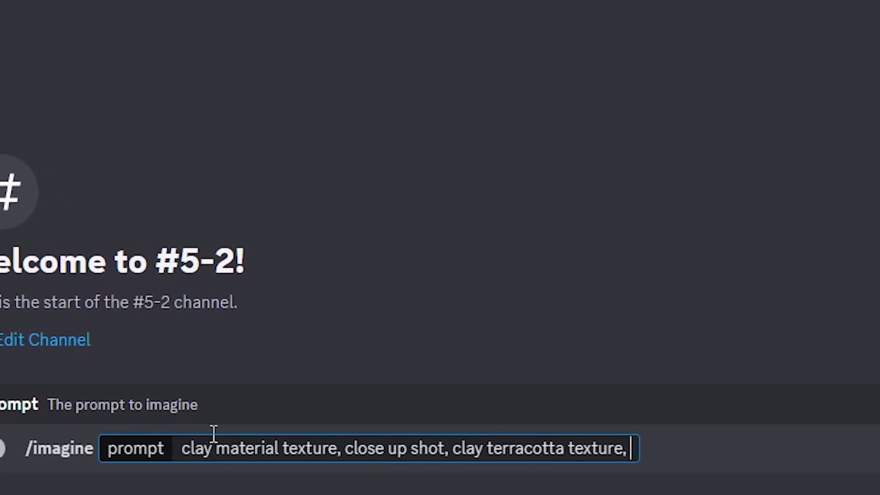
key("BackSpace")
key("BackSpace")
type("--tile")
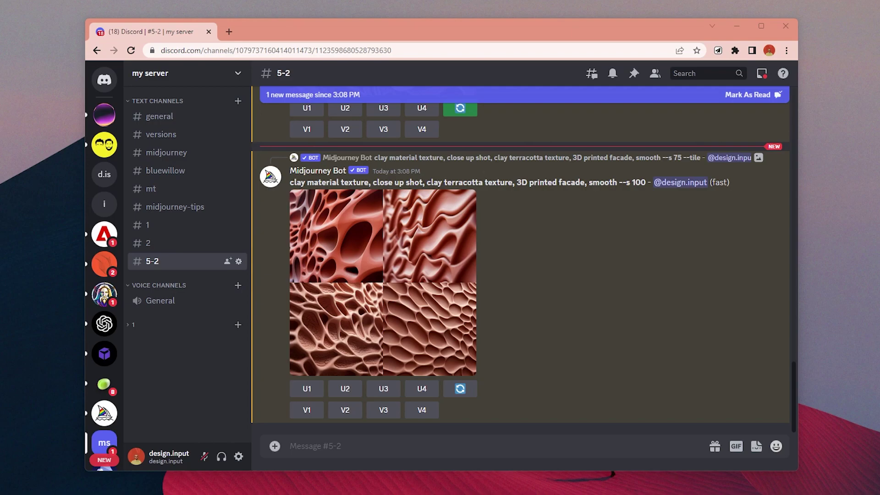
left_click(461, 256)
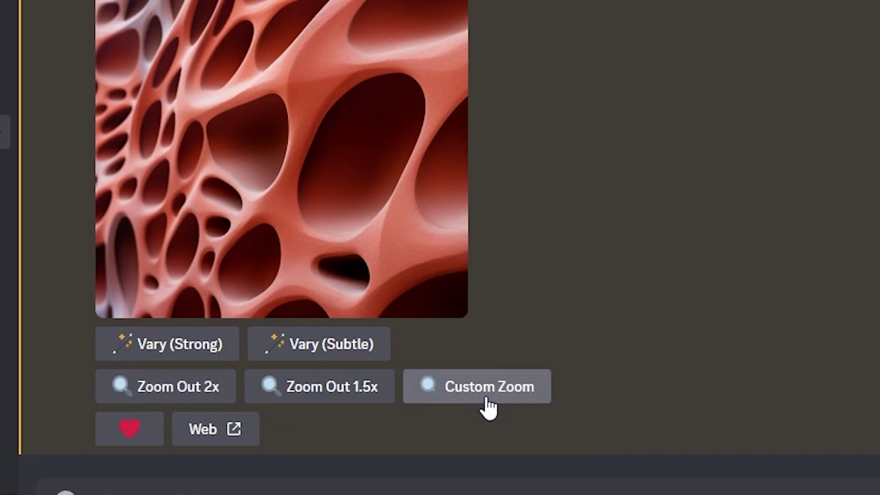
Custom-zoom the clay image with 'architectural elevation shot, close up view, curved windows on the facade'.
left_click(488, 401)
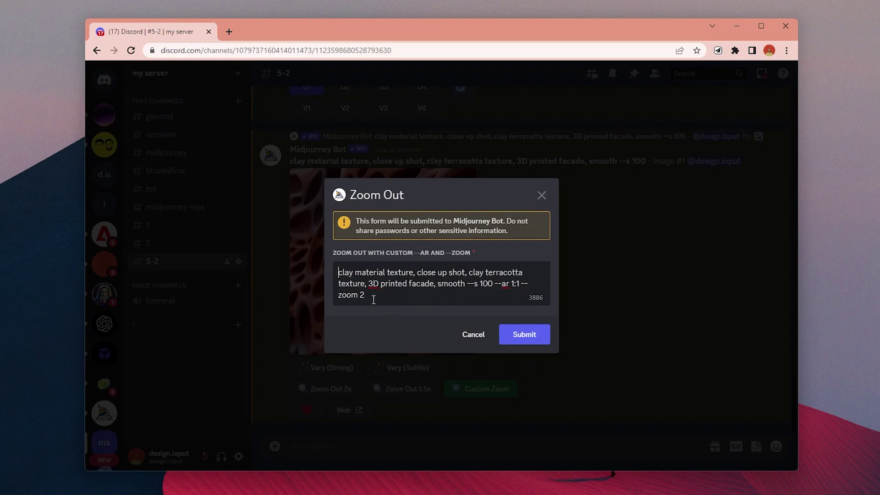
type("architectural eleva")
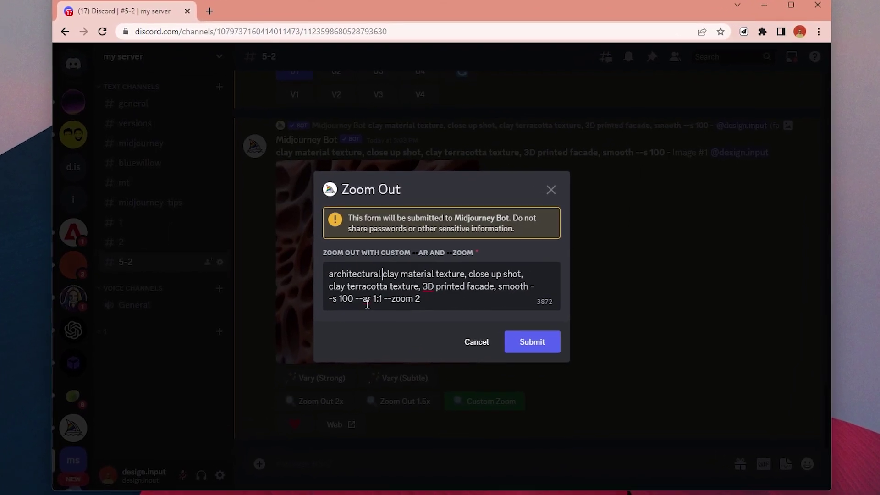
type("tion shot, close u")
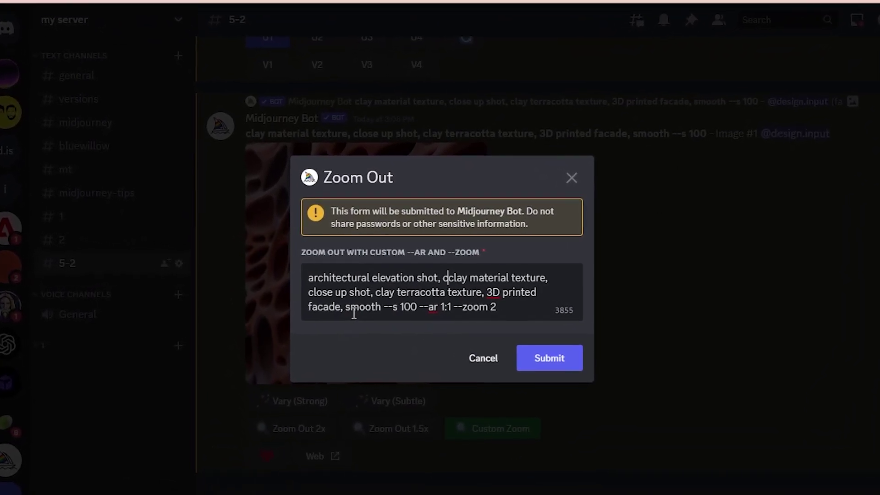
type("p v")
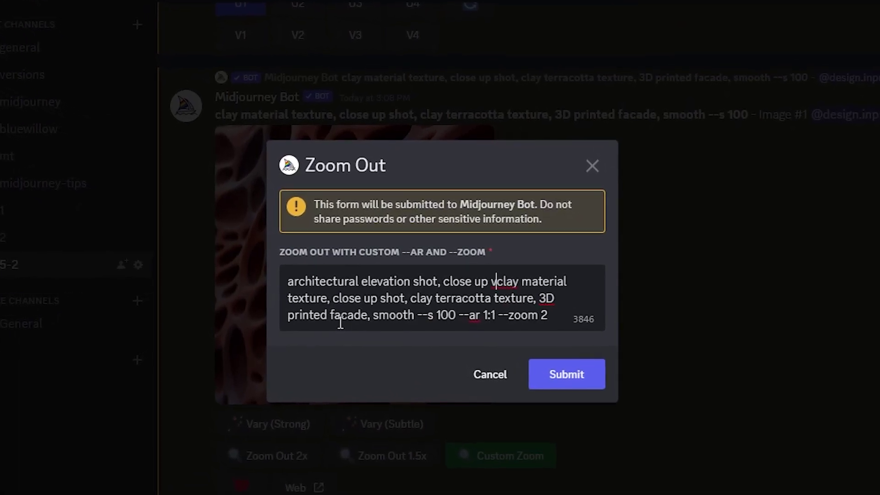
type("iew,")
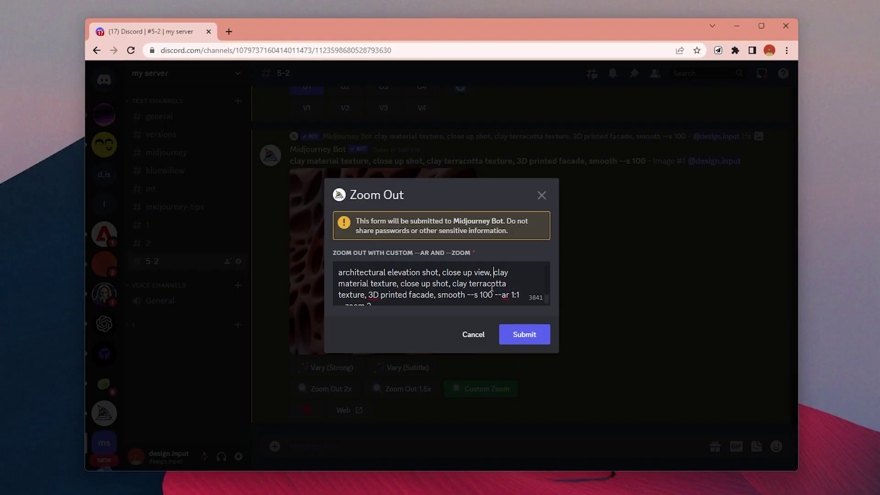
type("curved")
type(" windows on")
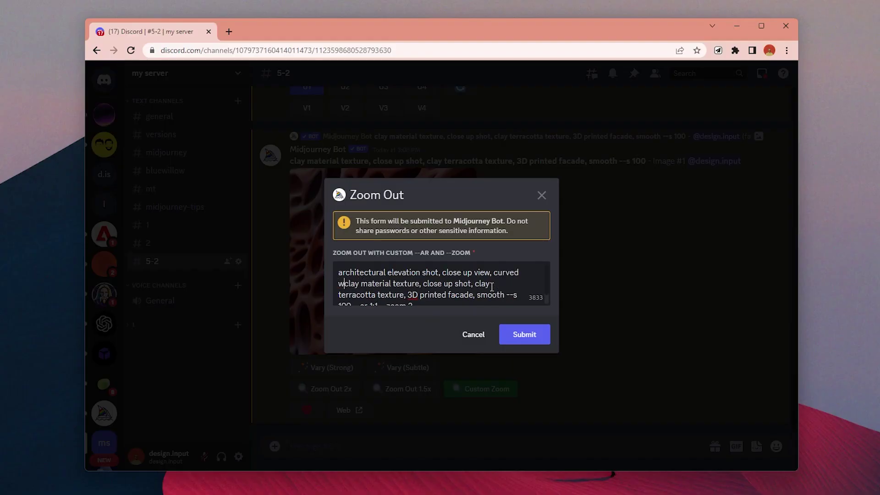
type(" the facade,")
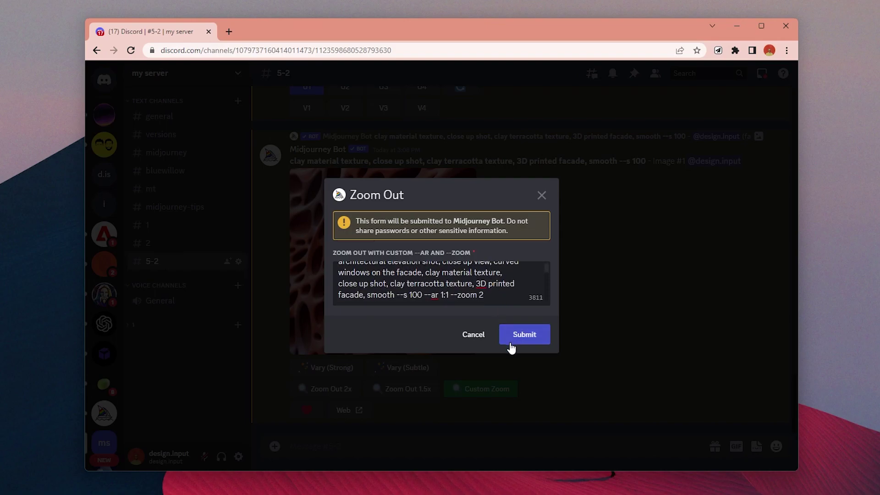
left_click(531, 337)
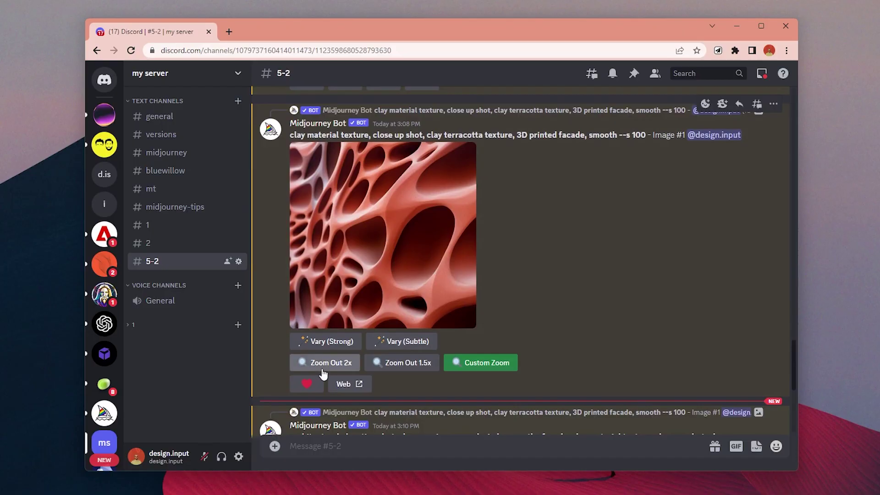
Zoom the clay texture out 2x, then paste the curved-windows facade prompt into Custom Zoom.
left_click(32, 178)
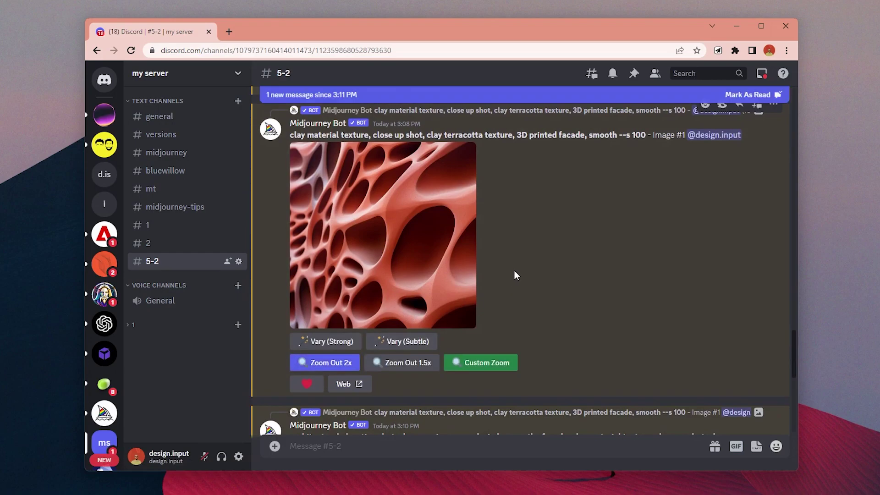
scroll(515, 275, "down", 10)
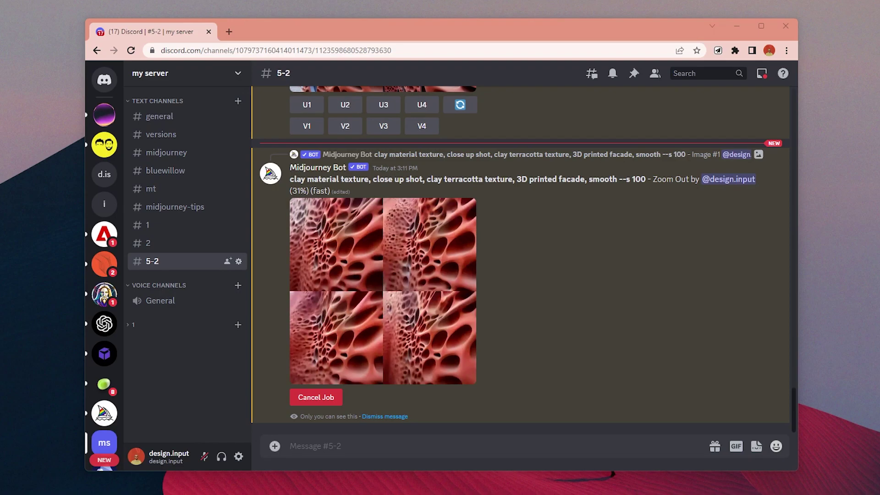
left_click(502, 389)
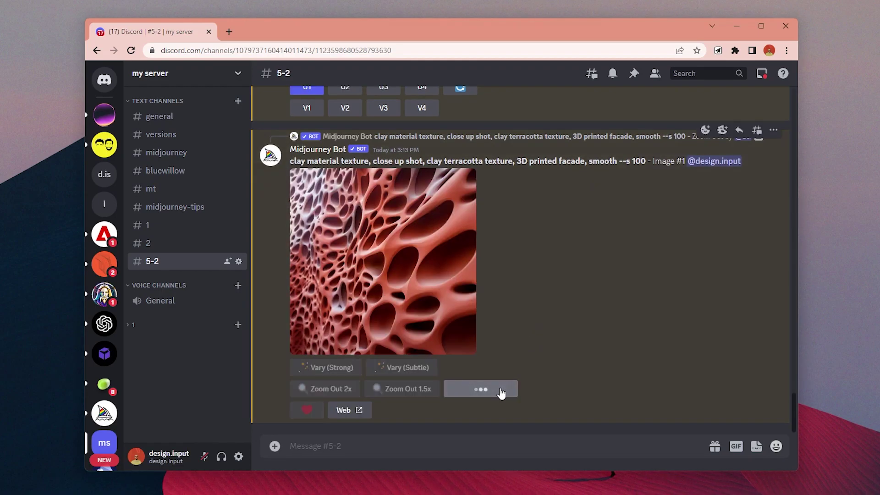
key("ctrl+a")
type("architectural elevation shot, close up view, curved windows on the facade, clay material texture, close up shot, clay terracotta texture, 3D printed facade, smooth --s 100 --ar 1:1 --zoom 2")
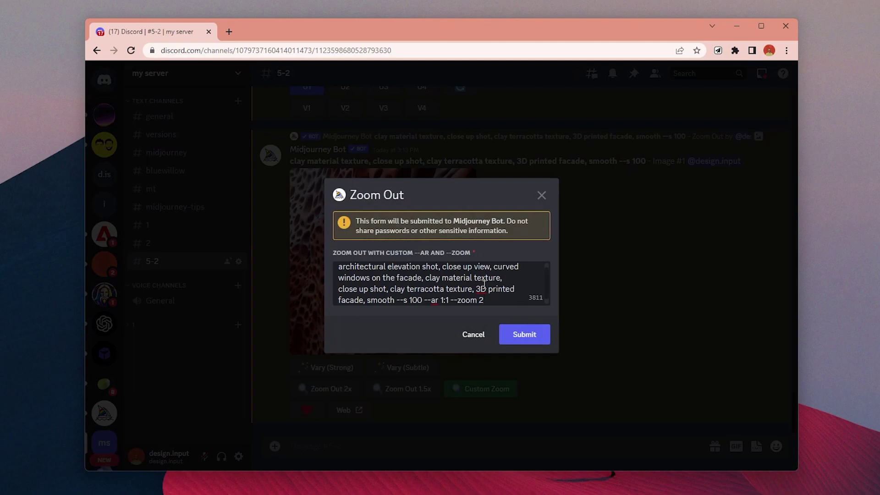
Submit the curved-windows zoom-out and preview the resulting facade grid.
left_click(533, 341)
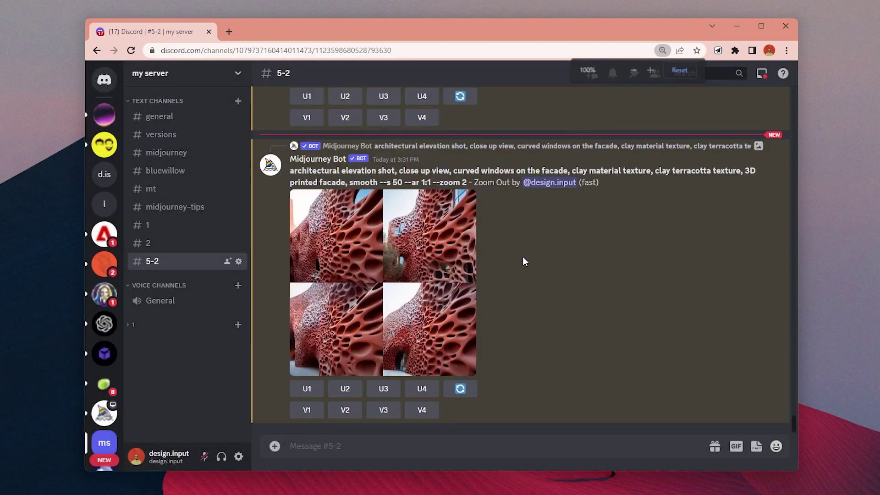
left_click(424, 278)
left_click(661, 260)
Upscale facade image 2 and custom-zoom it with 'in the city, trees, urban life, traffic'.
left_click(345, 388)
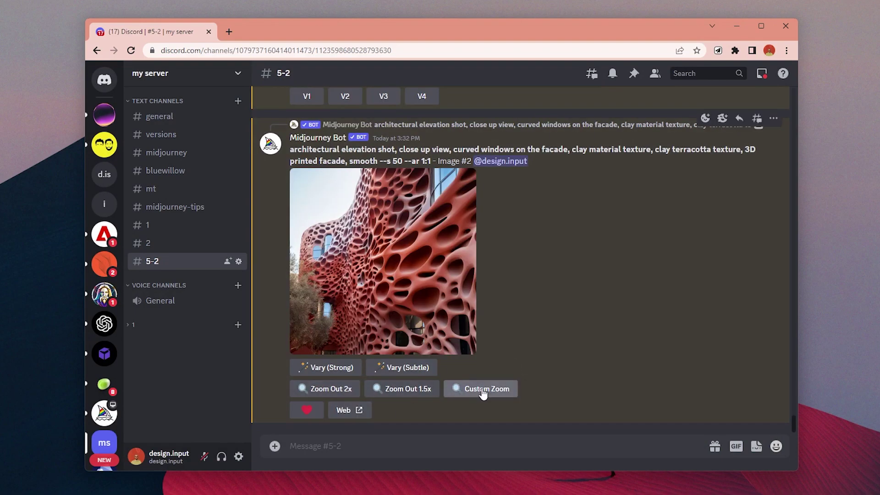
left_click(483, 388)
key("ctrl+a")
type("architectural elevation shot, curved windows on the facade, clay material texture, clay terracotta texture, 3D printed facade in the city, trees, urban life, traffic --s 50 --ar 4:5 --zoom 2")
left_click(522, 334)
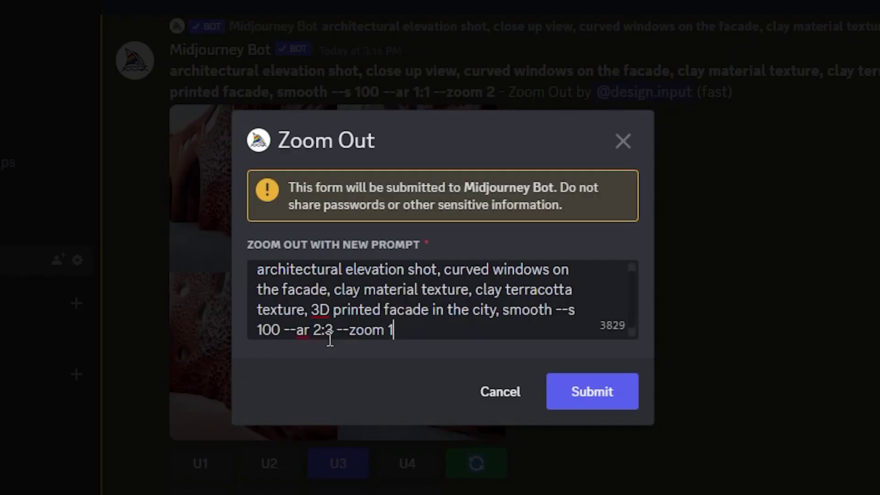
Change the zoom-out aspect ratio from 2:3 to 4:5 and submit it.
left_click_drag(332, 334, 317, 327)
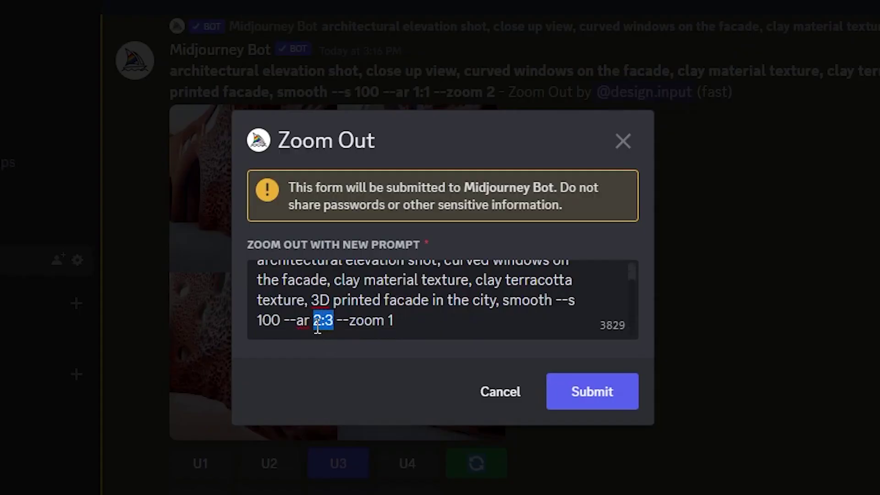
type("4:5")
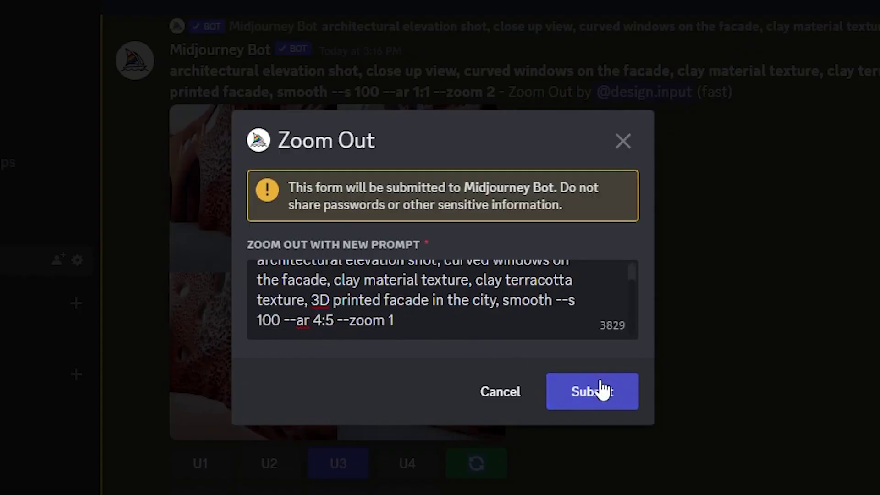
left_click(598, 385)
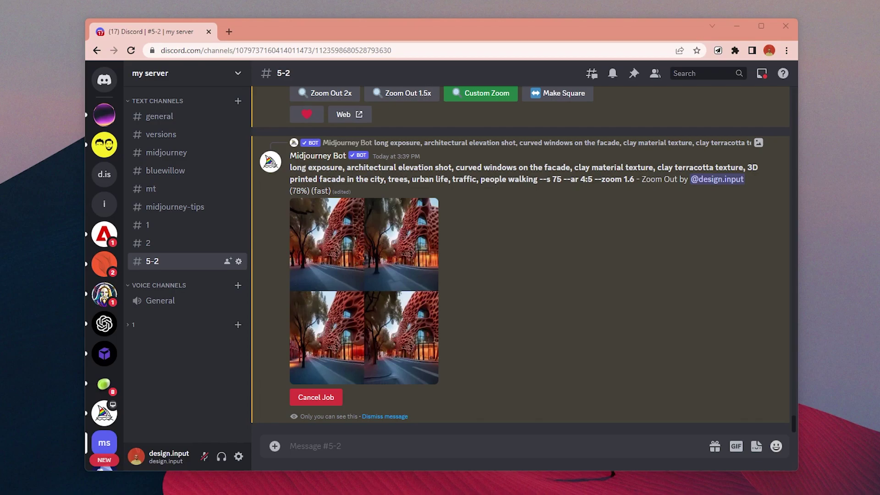
Enlarge the finished long-exposure facade zoom-out grid.
left_click(364, 282)
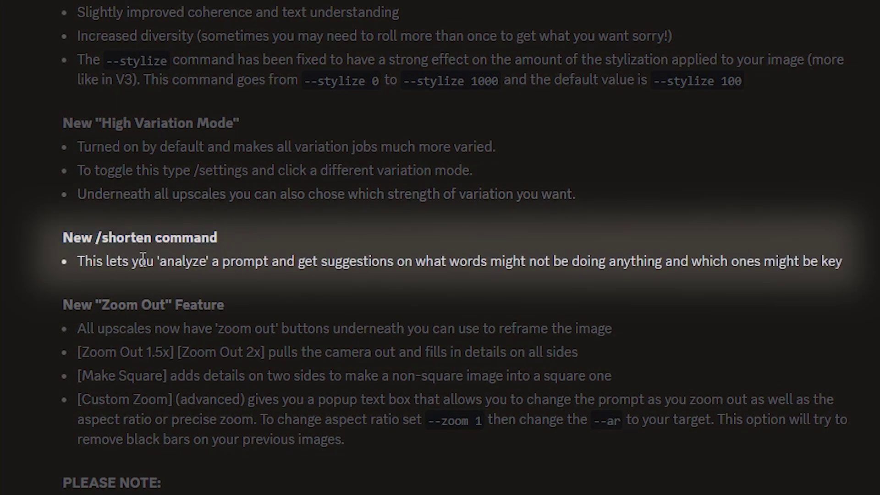
Run /shorten on the pasted Gaudí building prompt.
left_click_drag(74, 260, 860, 261)
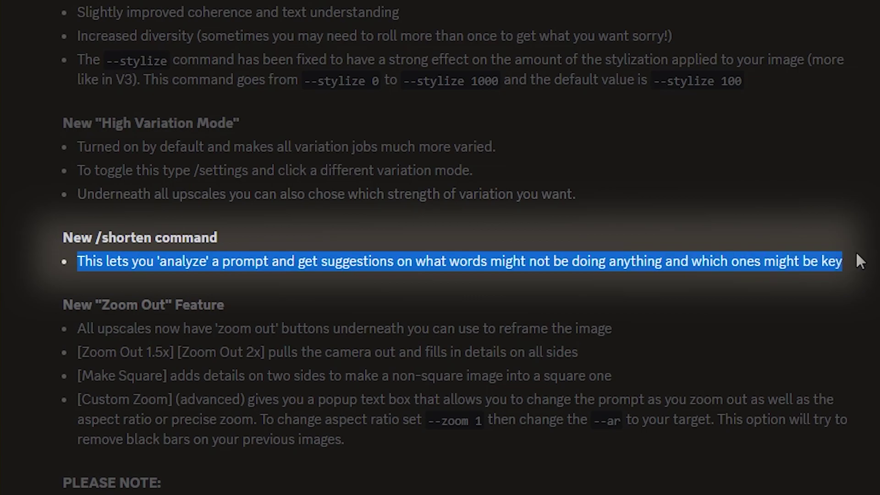
left_click(859, 260)
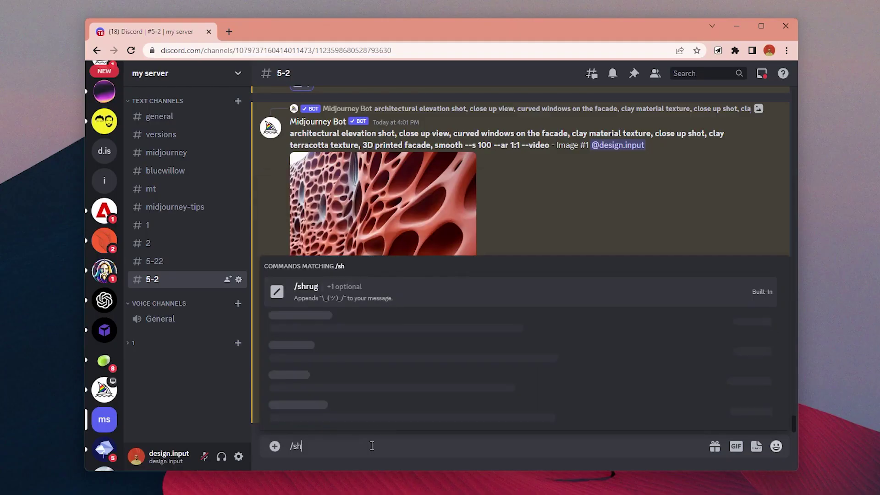
type("horten")
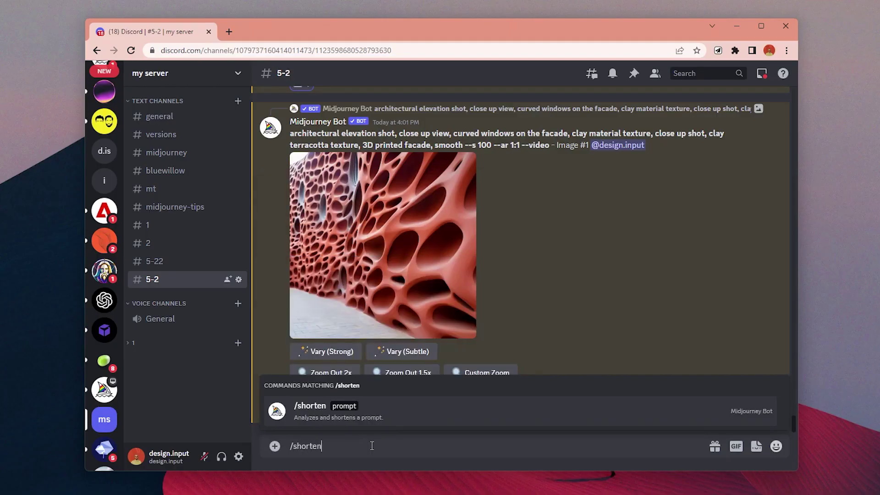
key("Return")
type("Hyper realistic mid size color, zoomed - out view, a building covered with purple and green gradient tiles, curved frosted building designed by Zaha Hadid in a modern urban context in perfect morning urban environment and illumination city life")
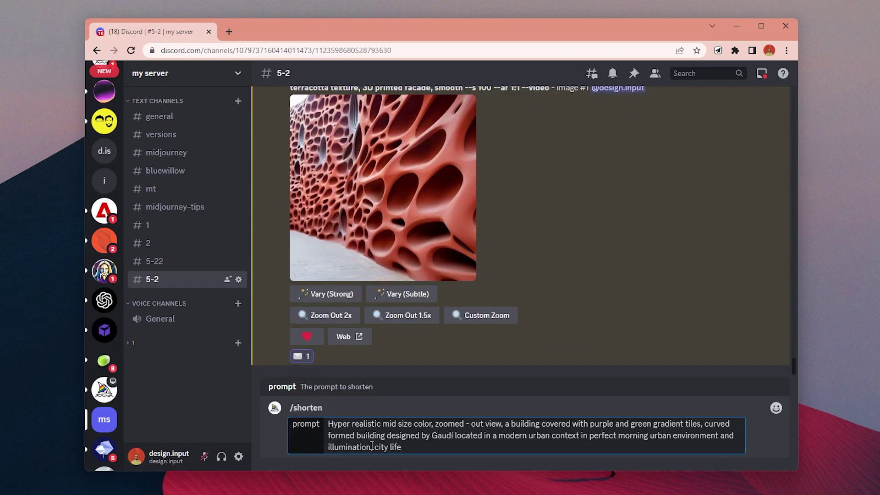
key("Return")
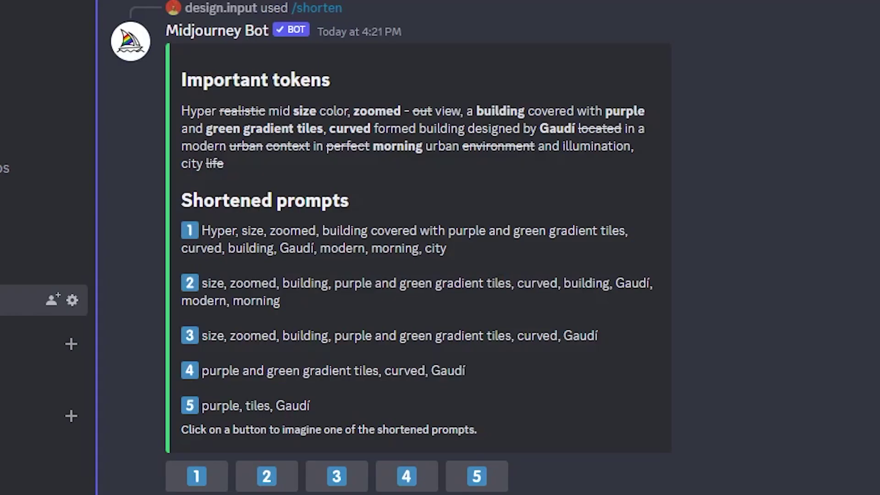
Review the important tokens 'building' and 'curved' and the struck-out words 'Hyper' and 'realistic'.
left_click_drag(181, 80, 361, 82)
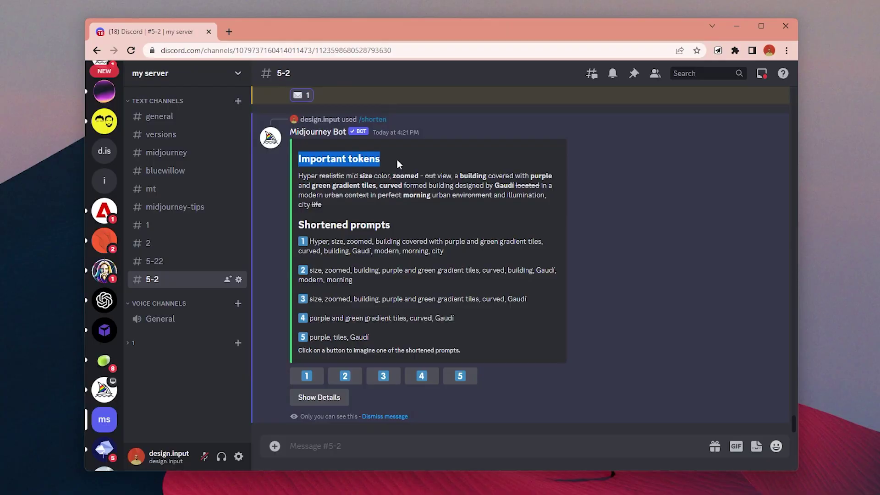
left_click(398, 161)
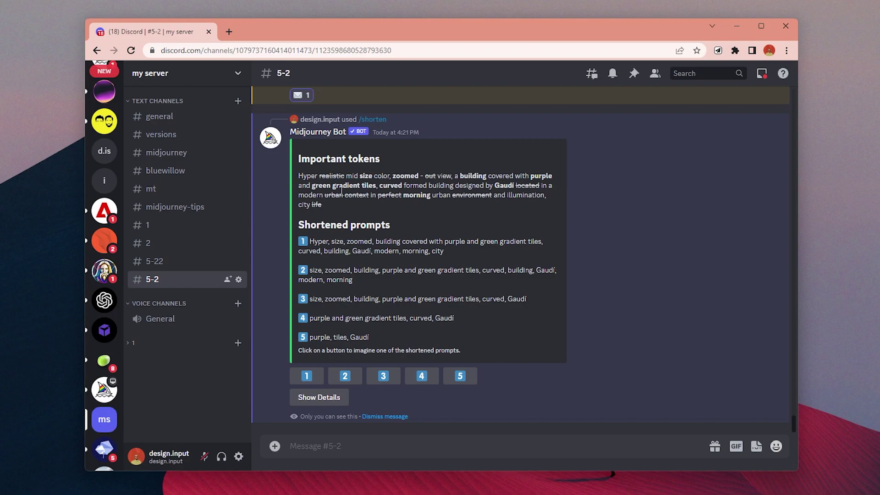
double_click(472, 175)
left_click(380, 186)
left_click_drag(380, 185, 402, 188)
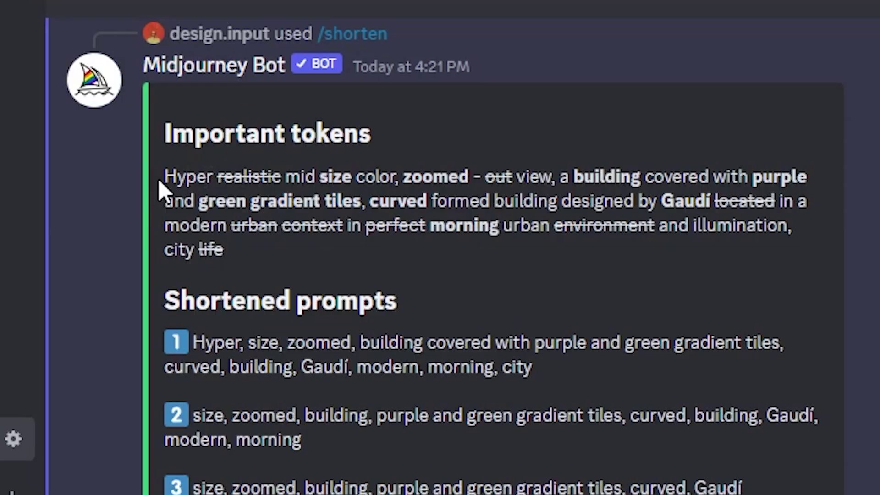
left_click_drag(298, 180, 317, 176)
left_click(319, 177)
left_click_drag(218, 177, 280, 177)
left_click(315, 248)
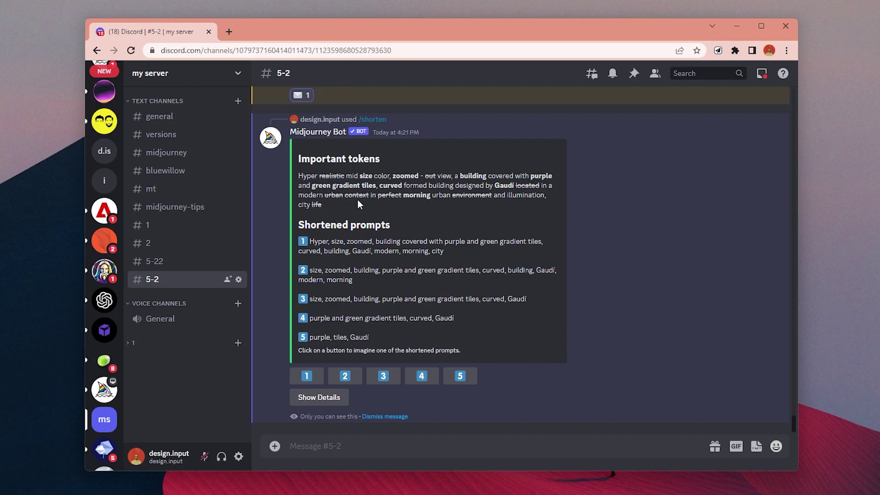
Compare shortened prompts 1 and 2, then start an image from shortened prompt 1.
left_click_drag(299, 242, 451, 251)
left_click(450, 249)
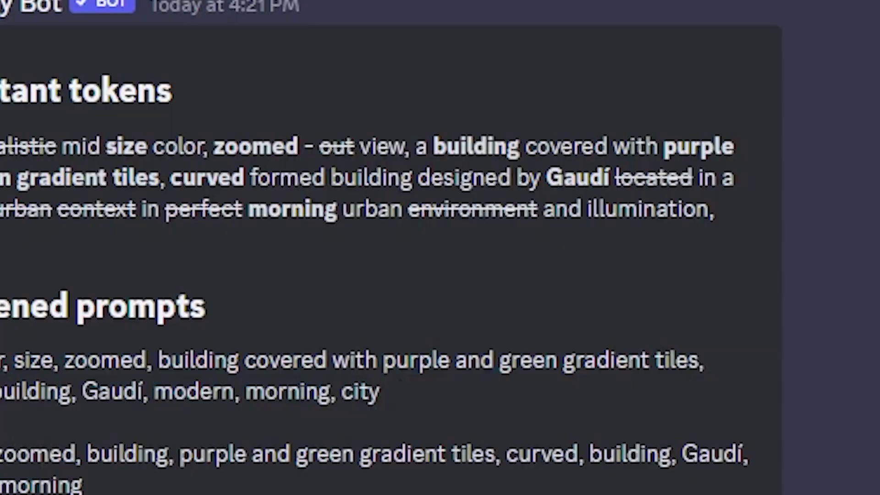
left_click_drag(310, 270, 354, 281)
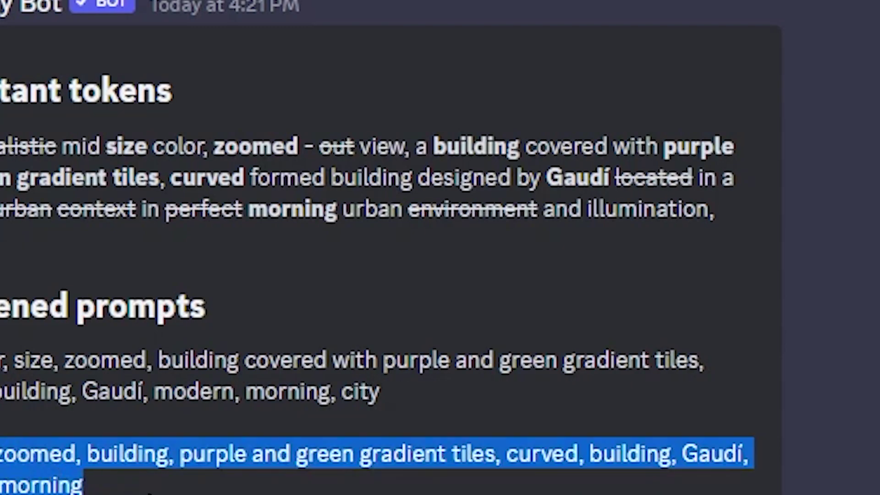
left_click(374, 286)
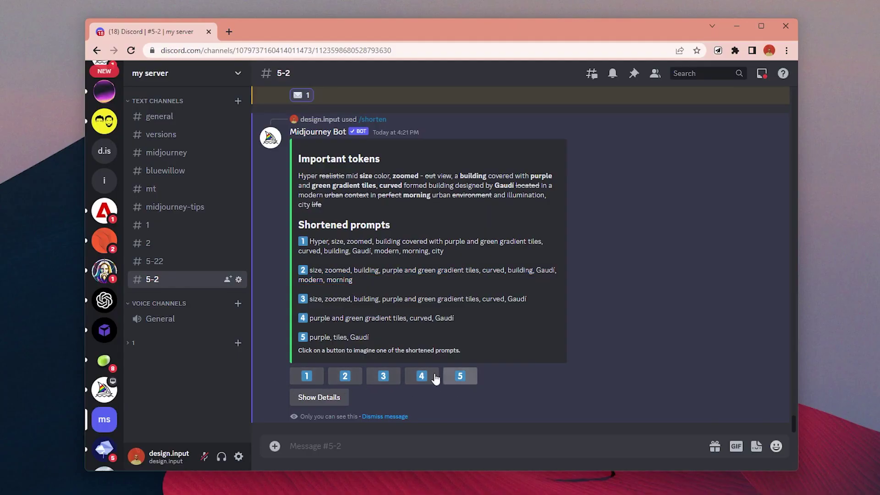
left_click(314, 375)
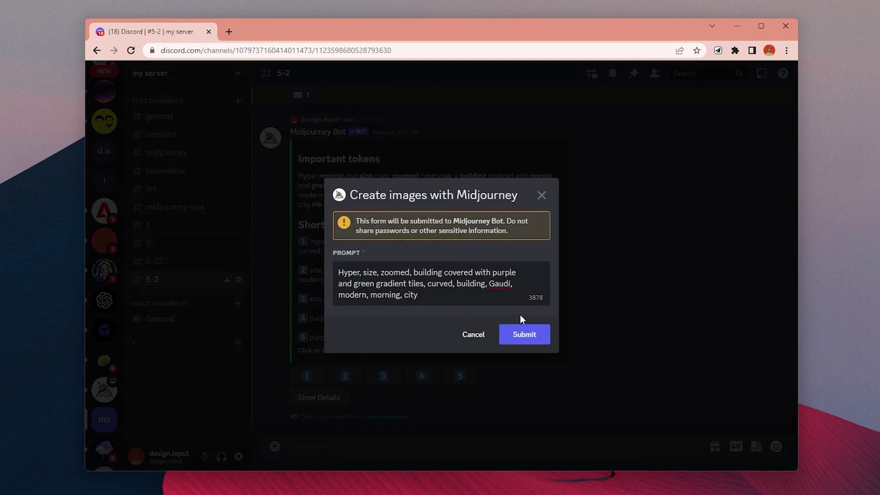
Dismiss the dialog and show the token weights for the Gaudí prompt's /shorten result.
left_click(541, 195)
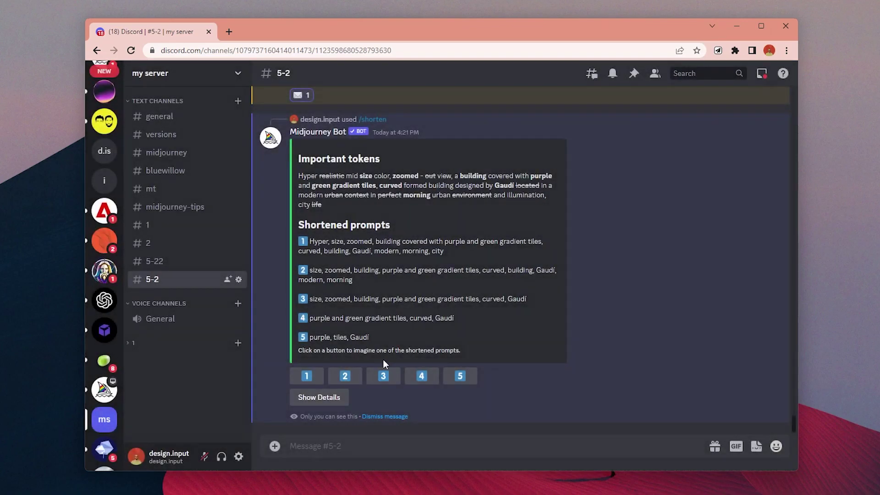
left_click(337, 399)
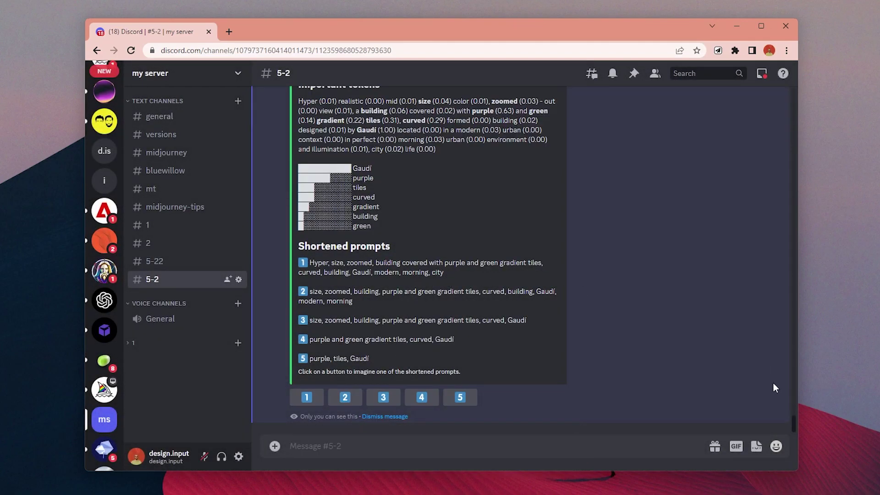
scroll(506, 280, "up", 1)
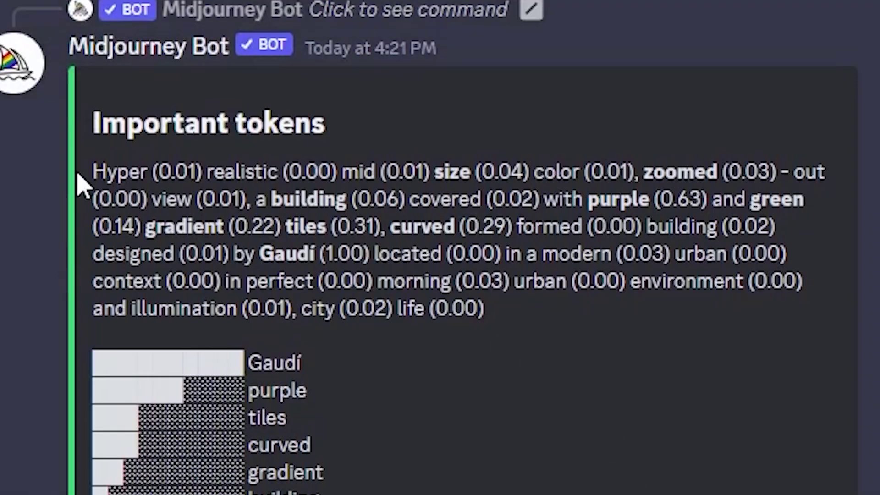
scroll(149, 181, "down", 3)
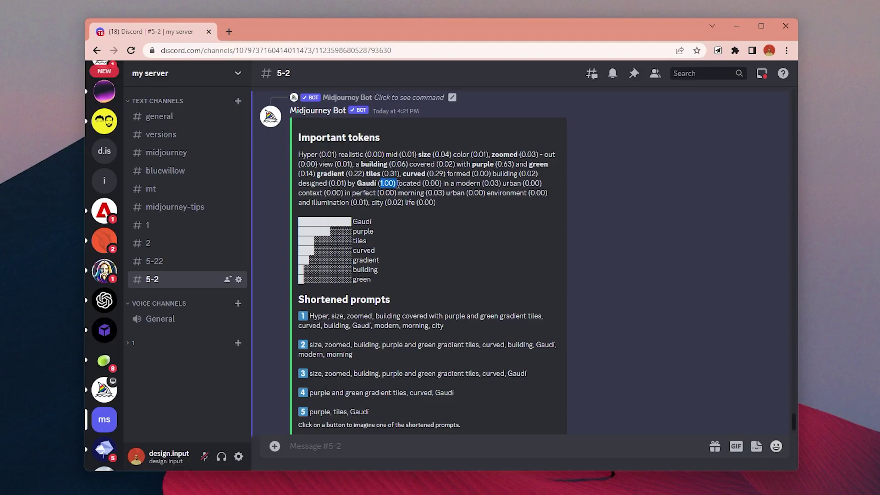
Run /shorten on the pasted Africa school prompt and mark the words it drops.
left_click(346, 451)
type("/shorten")
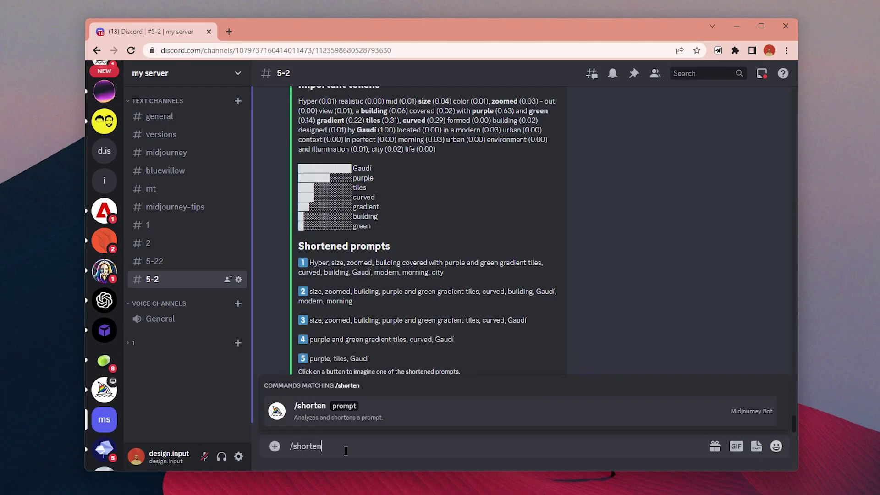
key("Tab")
type("Small primary school africa, modern, traditional, constructivism, Francis Kere, Kengo Kuma, Clay facade, wood construction, parametric metal roof, mir render style")
key("Return")
left_click_drag(392, 205, 549, 209)
left_click(532, 229)
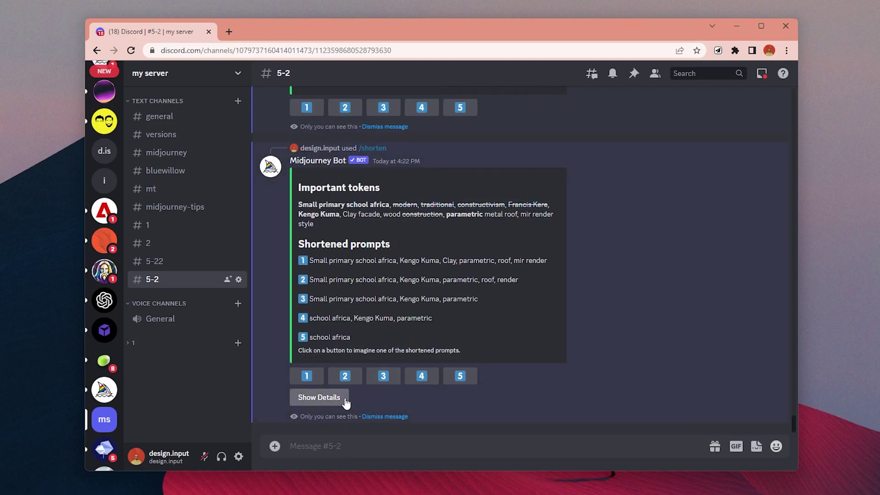
Show the token-weight chart, highlighting 'africa' and 'New York' as the top-weighted tokens.
left_click(330, 398)
left_click_drag(337, 169, 407, 175)
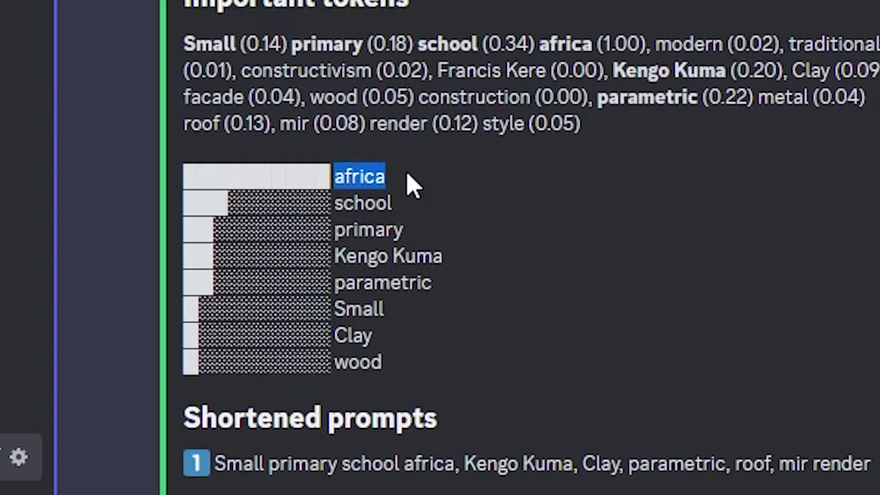
left_click(409, 183)
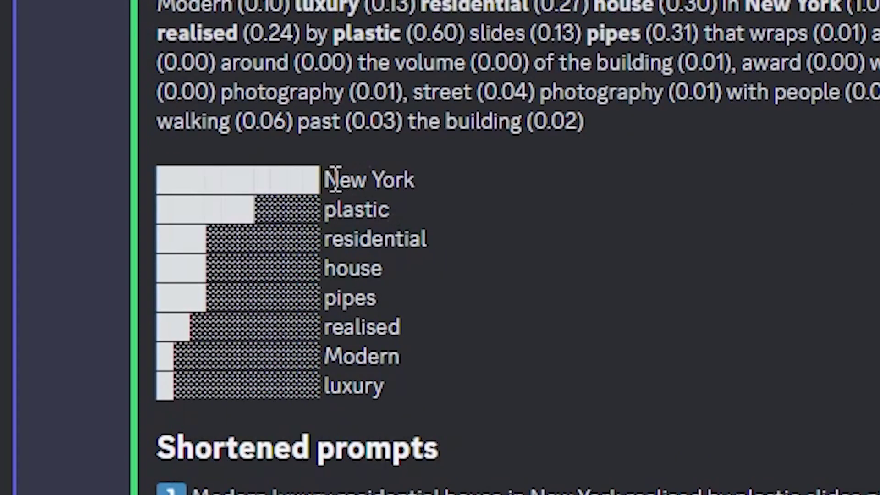
left_click_drag(329, 179, 416, 179)
left_click(492, 393)
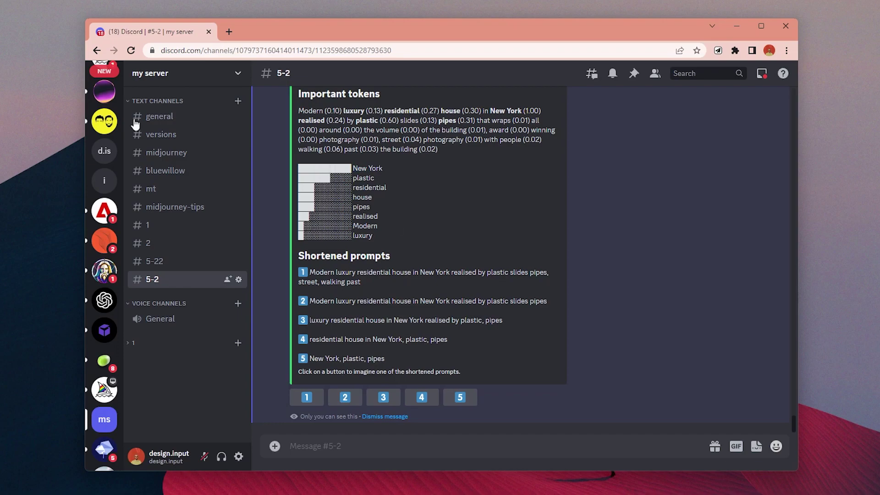
Shorten the brutalist monuments prompt, check the Julius Shulman and 8k weights, then generate and enlarge its grid.
type("/sho")
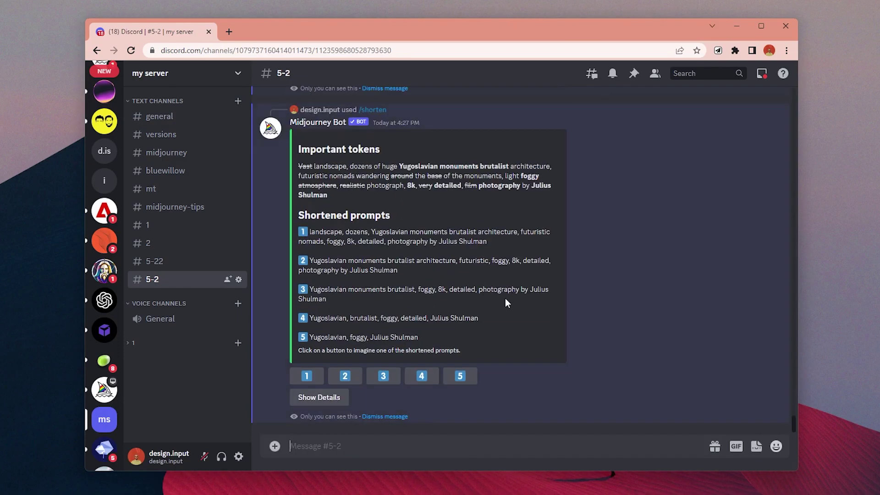
left_click(331, 398)
left_click_drag(353, 147, 403, 149)
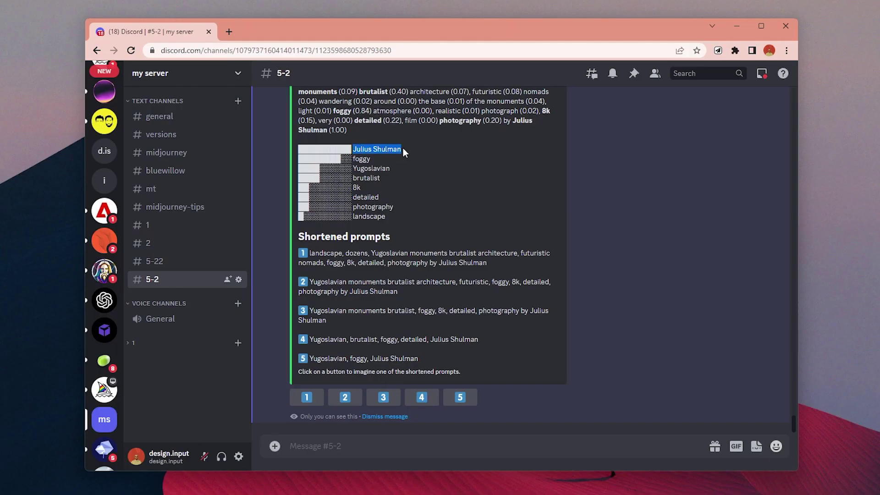
left_click(436, 159)
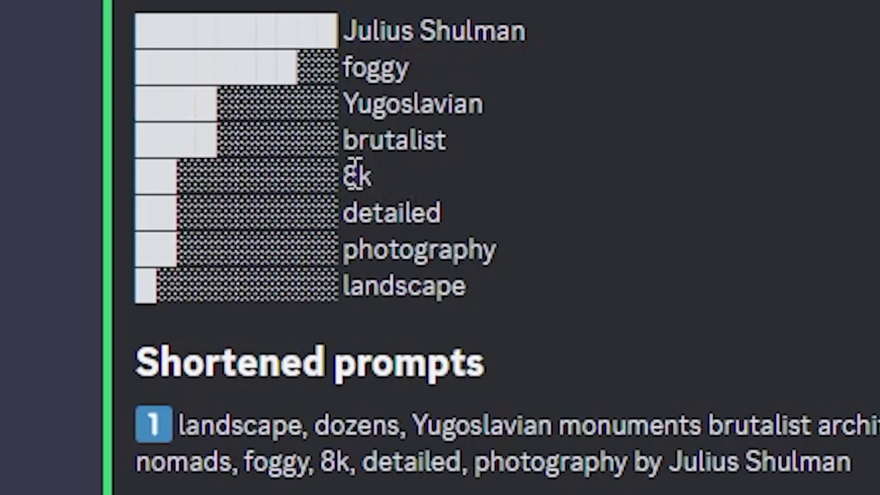
left_click_drag(354, 188, 360, 187)
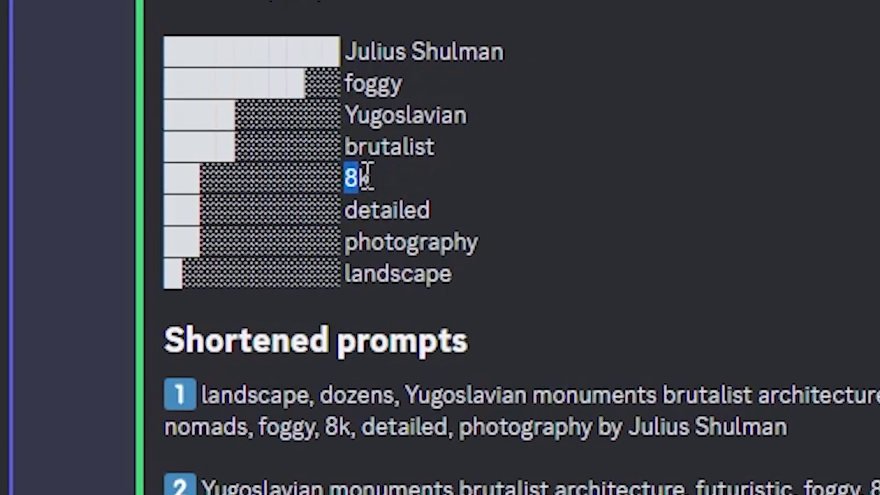
left_click(362, 202)
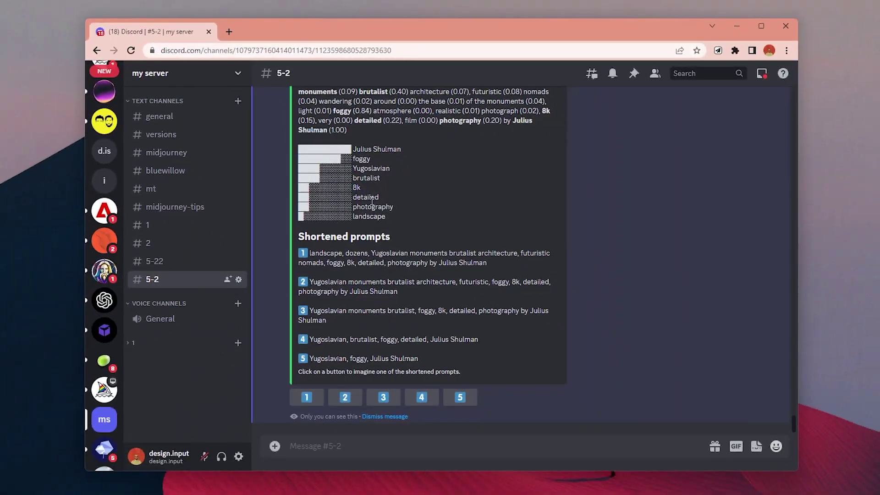
left_click(337, 401)
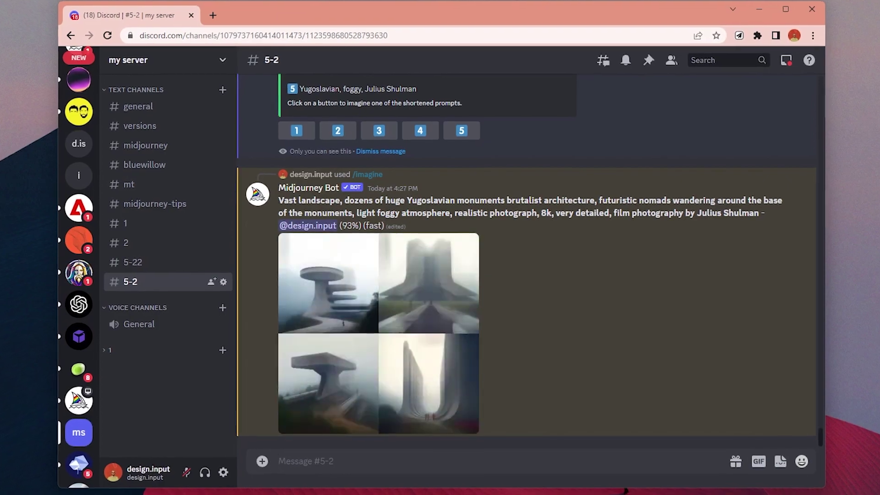
left_click(361, 332)
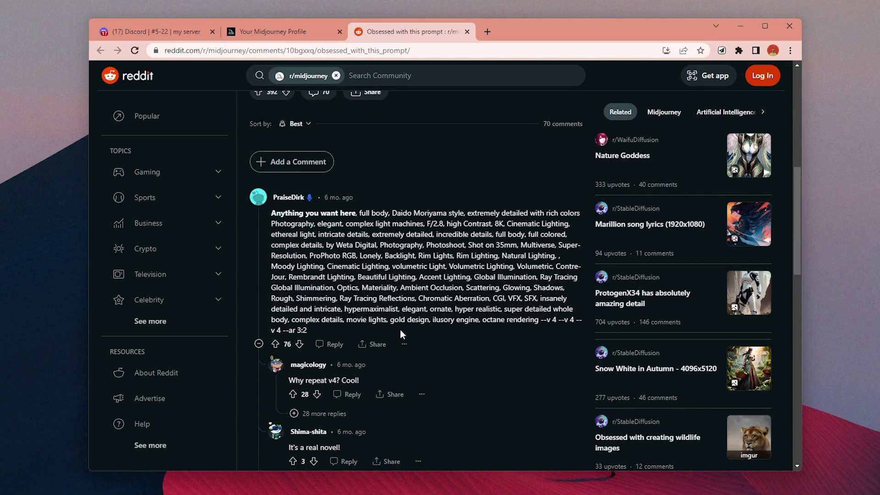
Shorten the copied Reddit Daido Moriyama prompt, highlight its struck-out lighting terms, then enlarge the copper facade grid.
left_click_drag(400, 329, 271, 212)
left_click(356, 263)
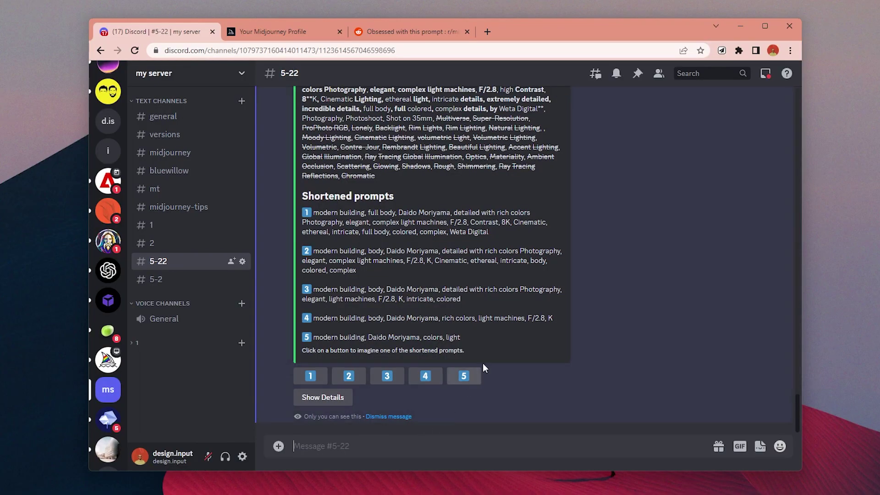
scroll(502, 351, "up", 1)
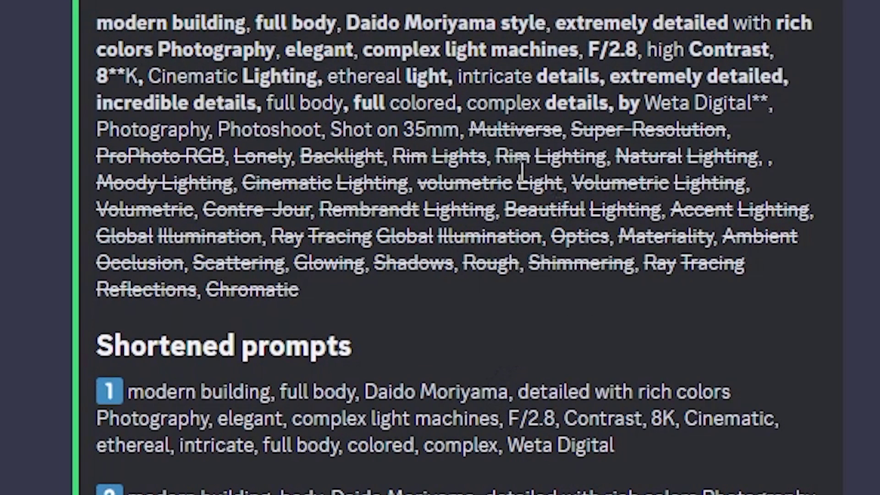
left_click_drag(469, 130, 553, 277)
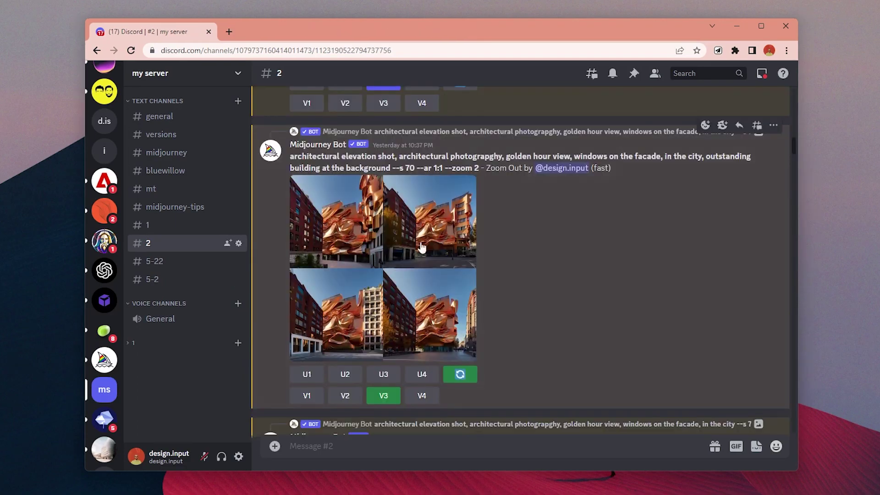
left_click(411, 285)
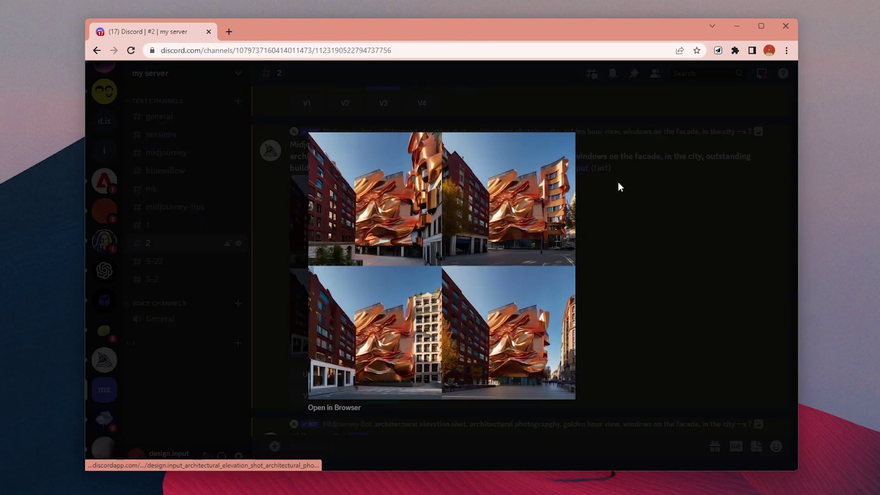
Close the enlarged copper facade image and request V3 variations of the third image.
left_click(656, 290)
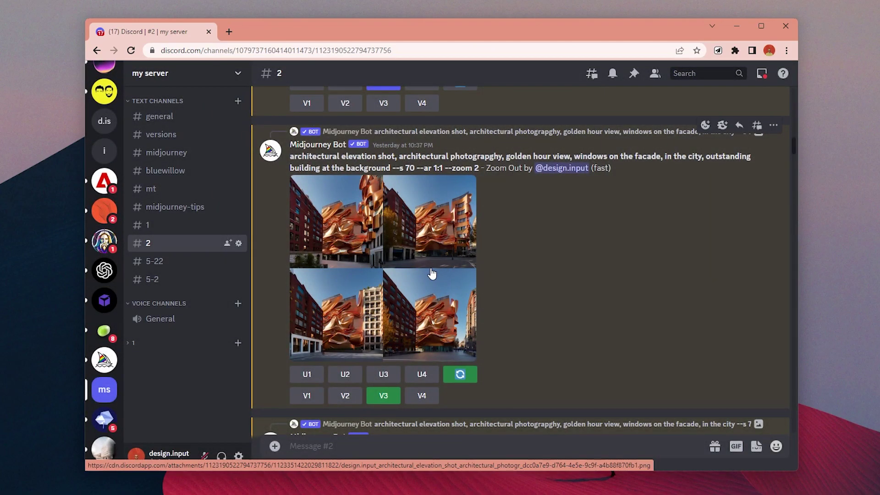
left_click(398, 395)
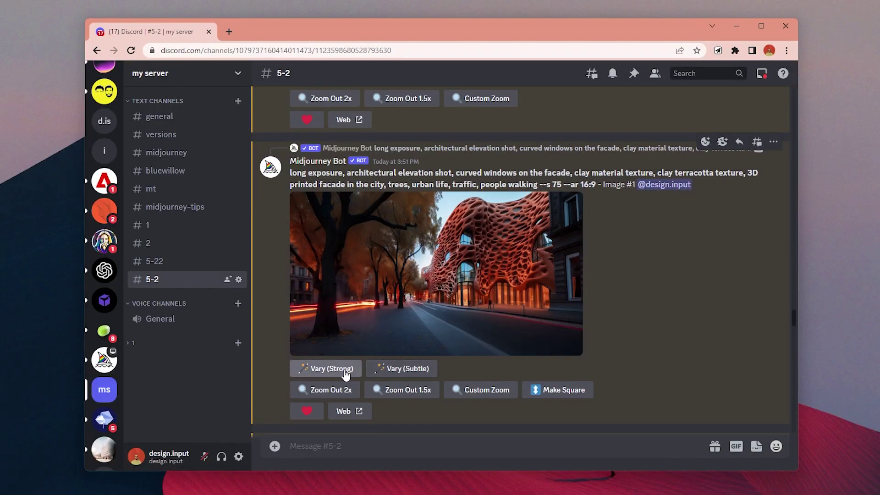
Submit a Vary (Strong) remix of the terracotta facade street image, then a Vary (Subtle) one.
left_click(345, 375)
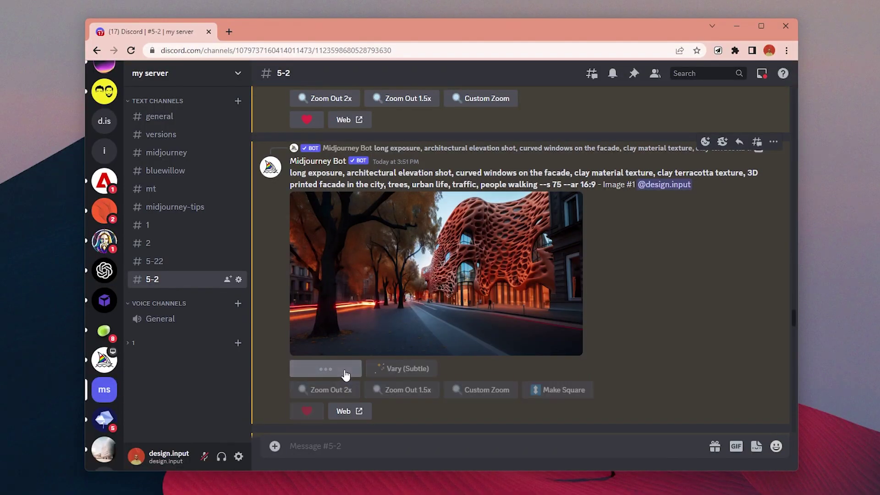
scroll(437, 298, "down", 2)
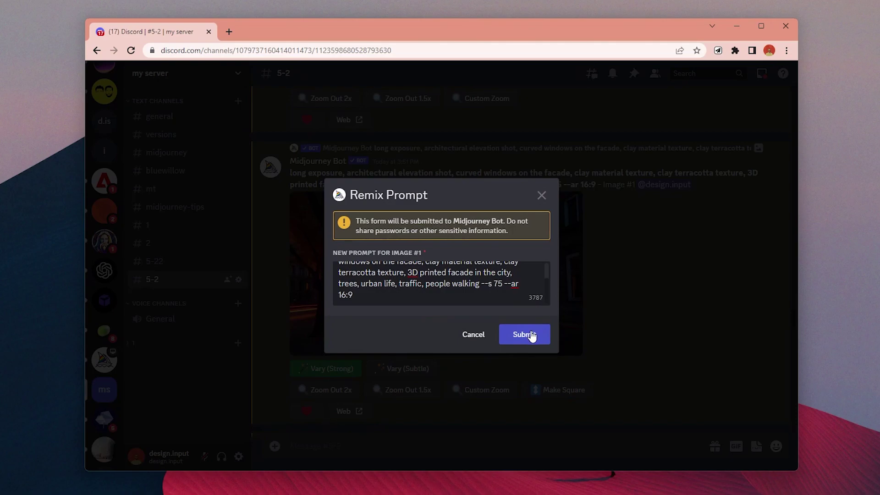
left_click(531, 335)
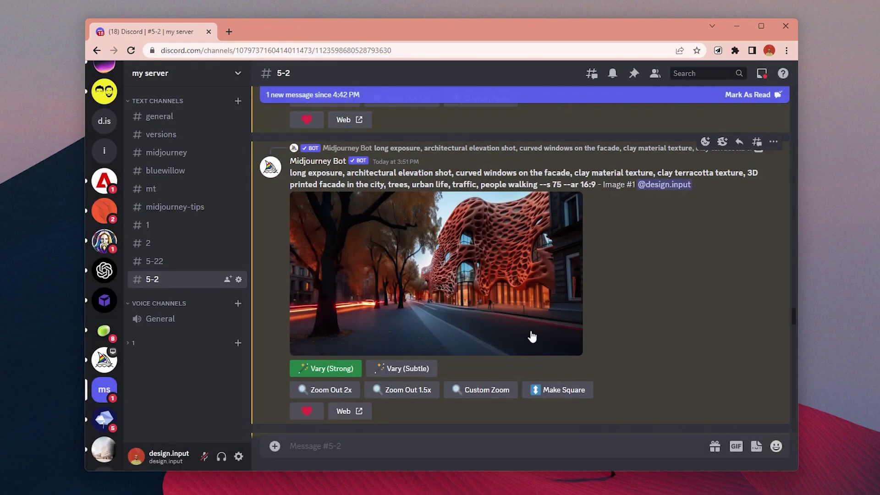
left_click(418, 372)
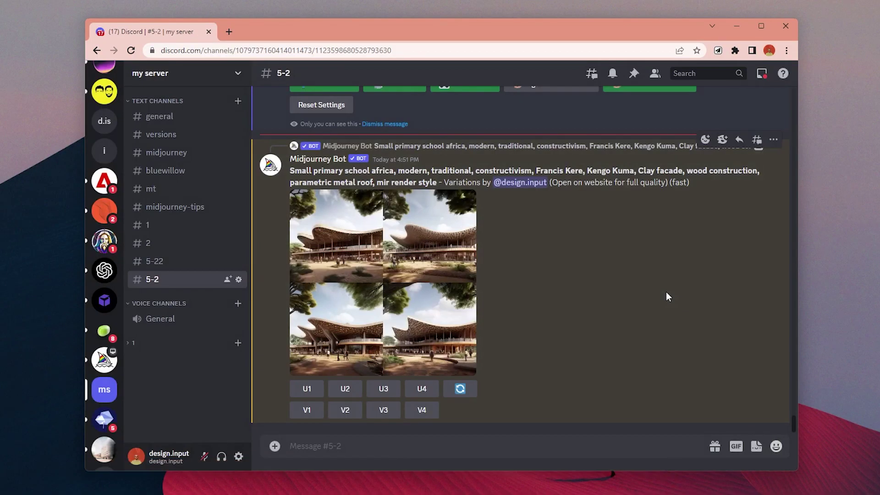
Request V1 variations of image 1 in the Small primary school africa grid.
left_click(372, 197)
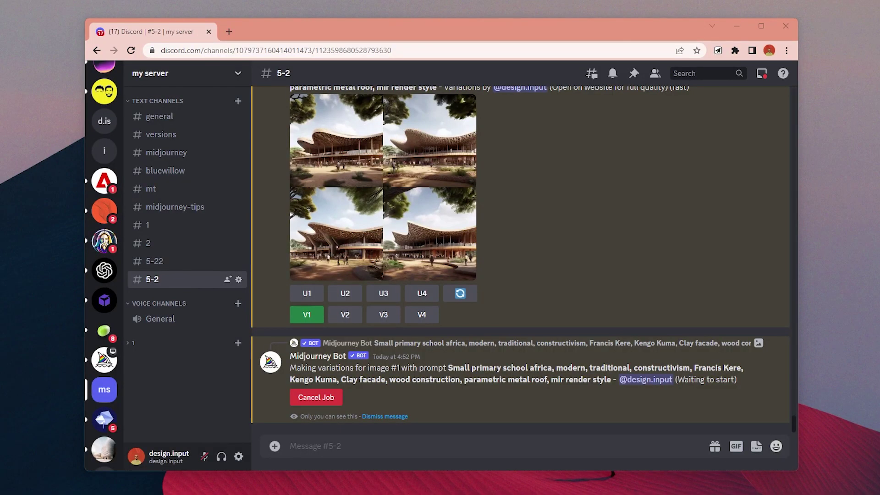